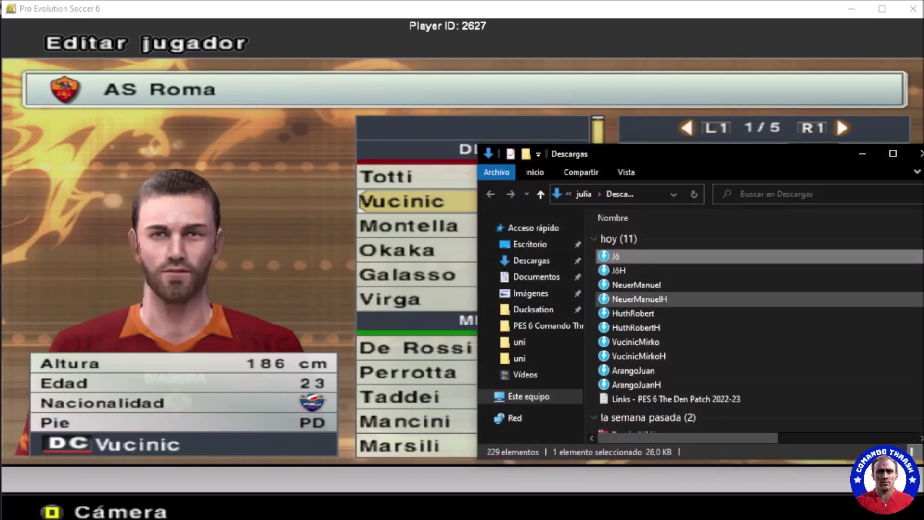
Step: Review the downloaded face and hair files of the five players in the Descargas folder
{"action": "left_click", "coordinate": [619, 270]}
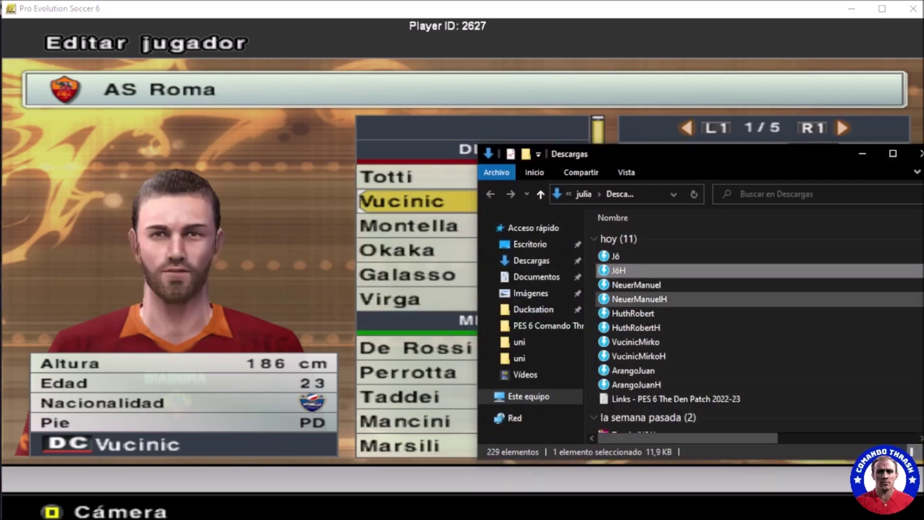
{"action": "left_click", "coordinate": [635, 284]}
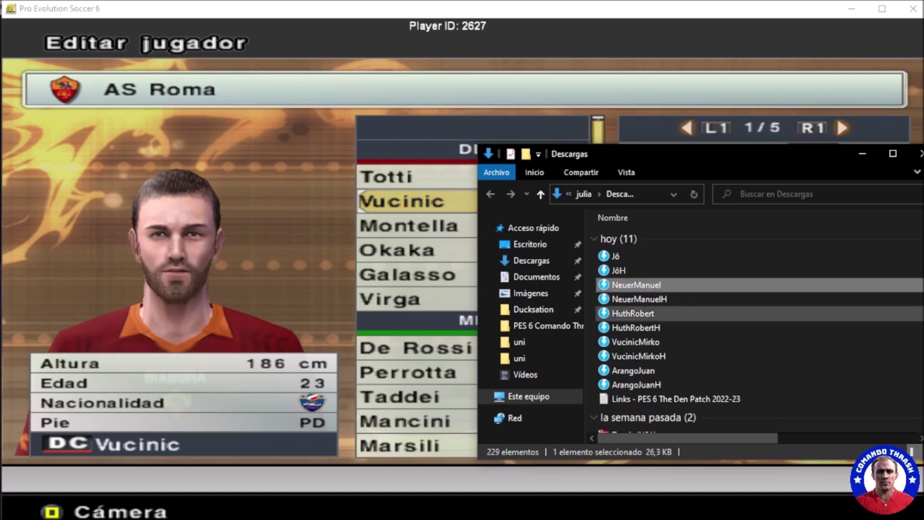
{"action": "scroll", "coordinate": [640, 327], "scroll_direction": "down", "scroll_amount": 1}
{"action": "left_click", "coordinate": [633, 269]}
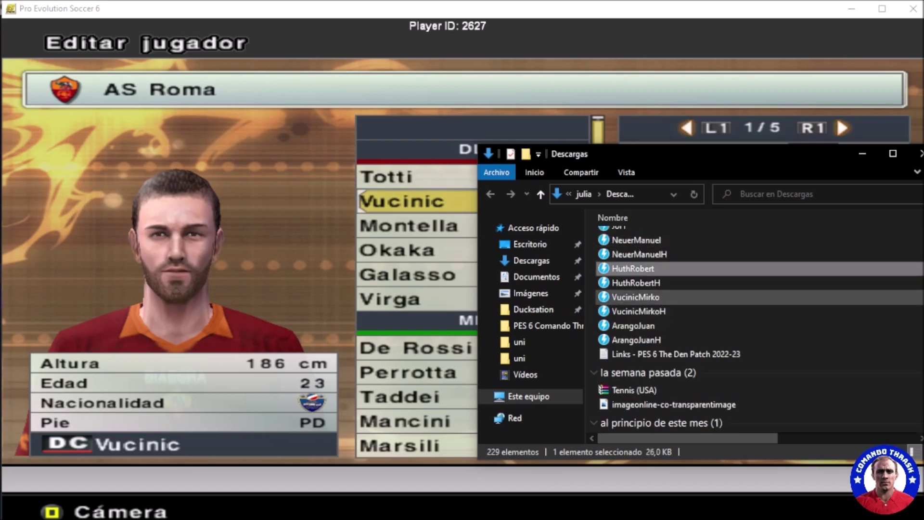
{"action": "left_click", "coordinate": [635, 297]}
{"action": "left_click", "coordinate": [633, 326]}
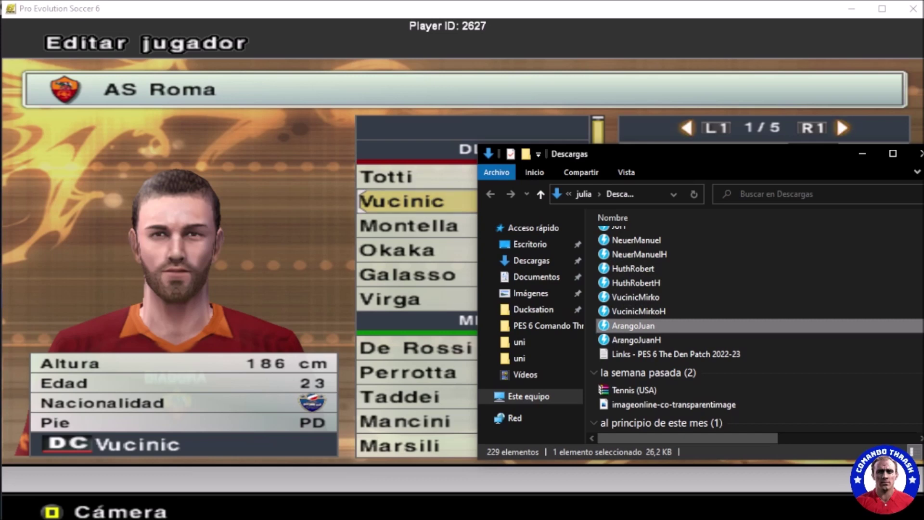
{"action": "scroll", "coordinate": [636, 313], "scroll_direction": "up", "scroll_amount": 1}
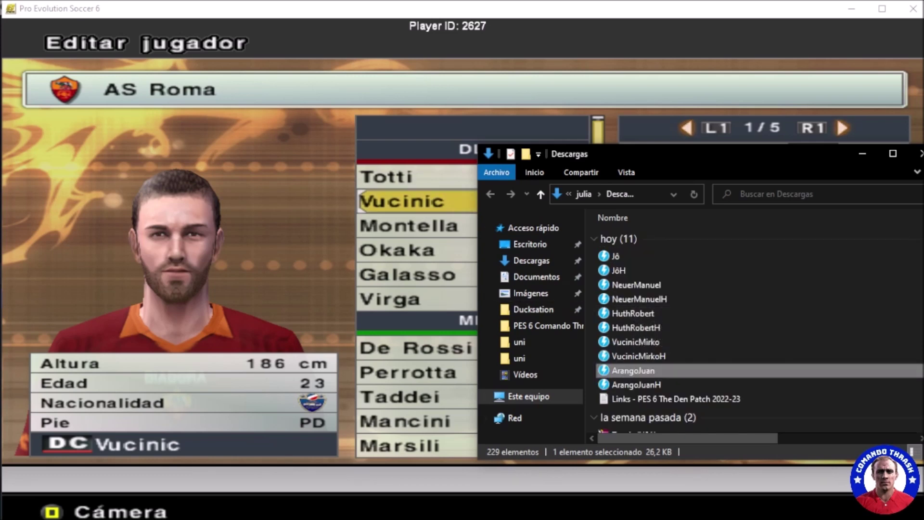
Step: Rename the downloaded files Jô and JôH as Jo and JoH, without the accent
{"action": "key", "text": "alt+Tab"}
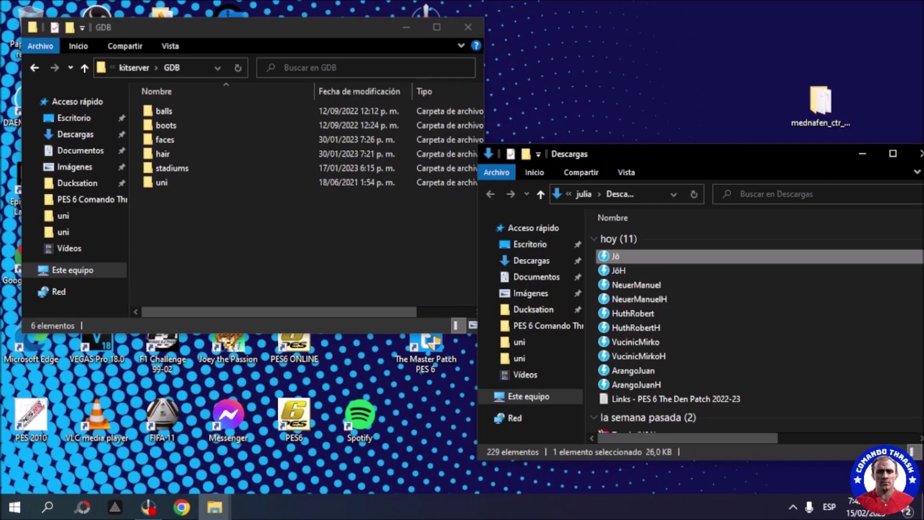
{"action": "key", "text": "F2"}
{"action": "type", "text": "Jô"}
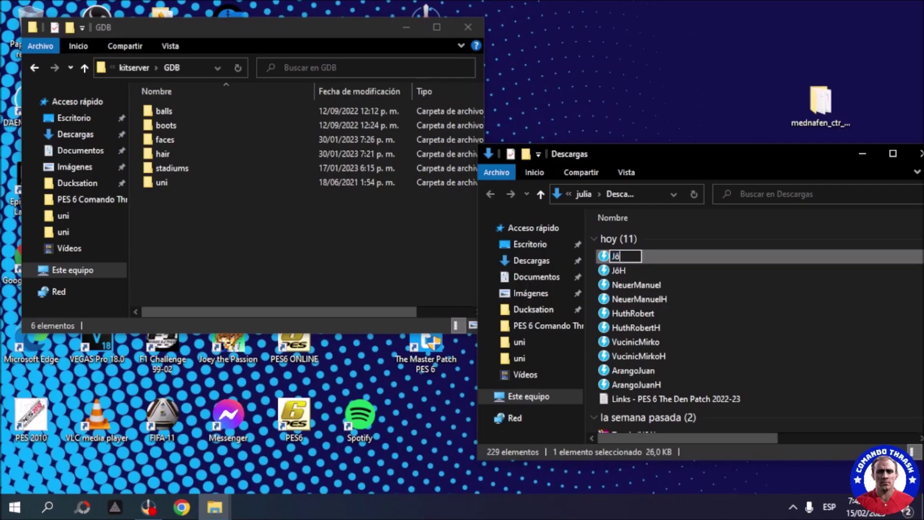
{"action": "key", "text": "BackSpace"}
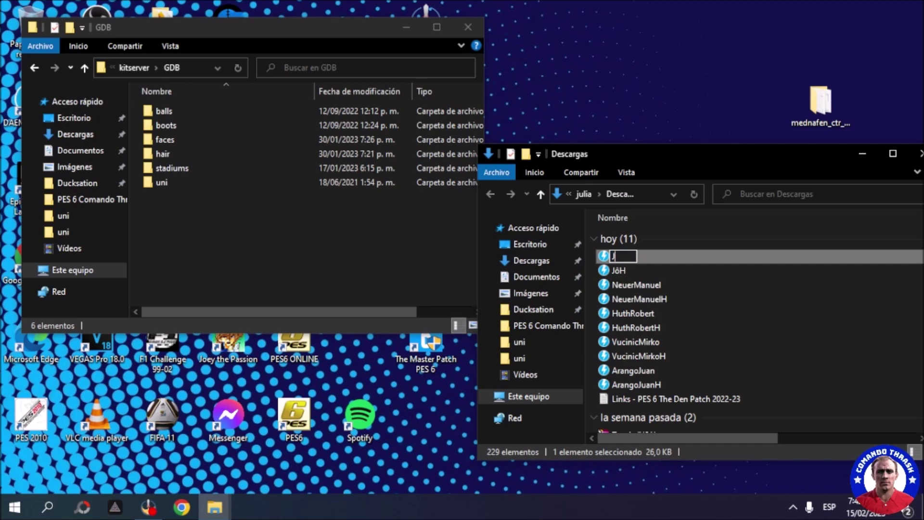
{"action": "type", "text": "o"}
{"action": "left_click", "coordinate": [618, 270]}
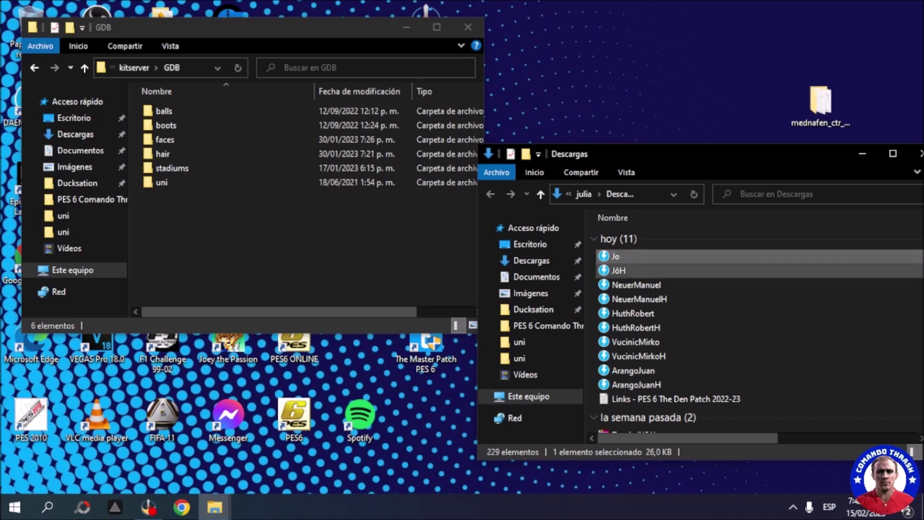
{"action": "key", "text": "F2"}
{"action": "type", "text": "JoH"}
{"action": "left_click", "coordinate": [639, 299]}
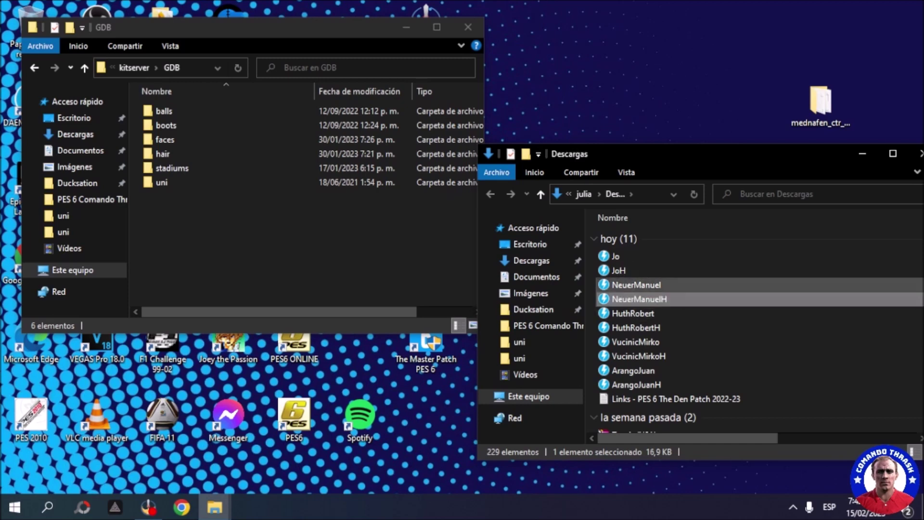
Step: Move the face files Jo, NeuerManuel, HuthRobert, VucinicMirko and ArangoJuan from Descargas into the GDB faces folder
{"action": "left_click", "coordinate": [621, 257]}
{"action": "left_click", "coordinate": [637, 284], "text": "ctrl"}
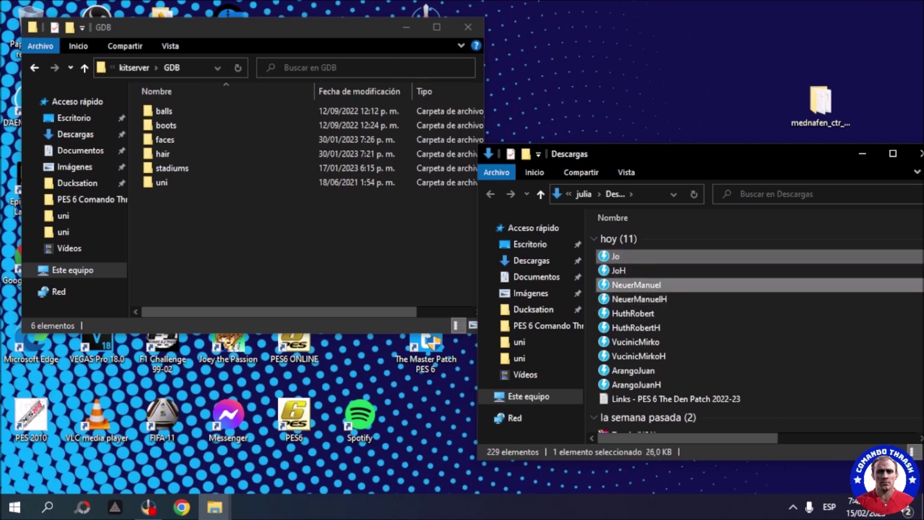
{"action": "left_click", "coordinate": [633, 313], "text": "ctrl"}
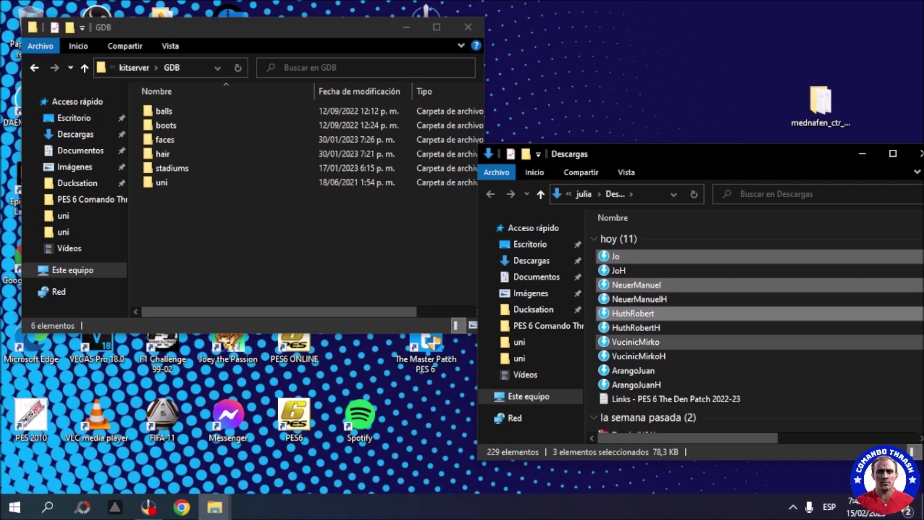
{"action": "left_click", "coordinate": [636, 341], "text": "ctrl"}
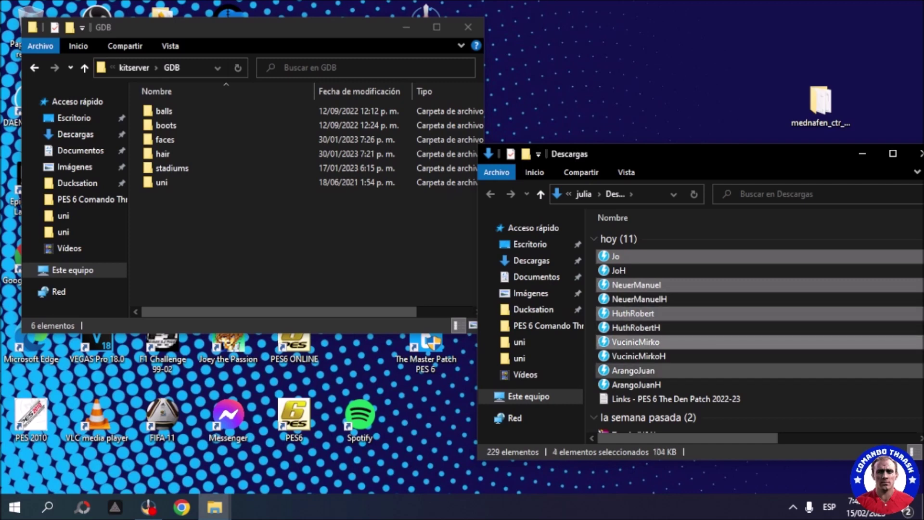
{"action": "left_click", "coordinate": [634, 371], "text": "ctrl"}
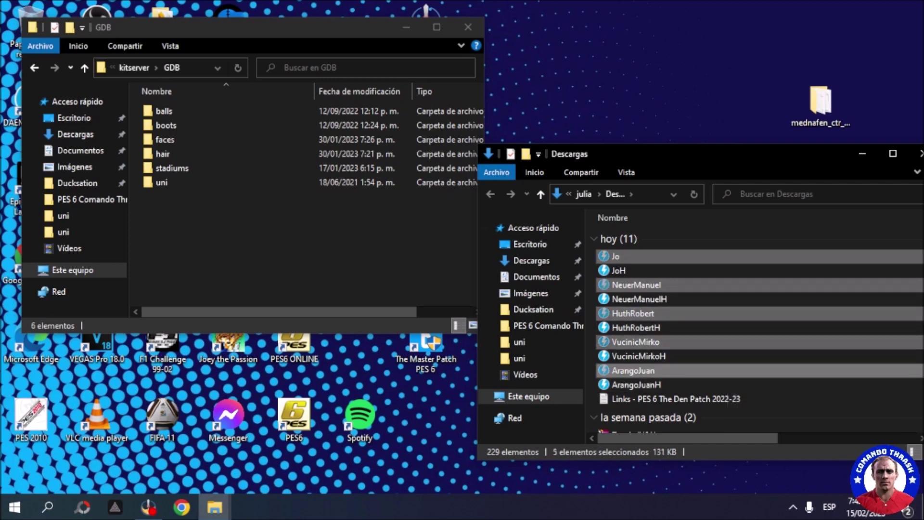
{"action": "key", "text": "ctrl+v"}
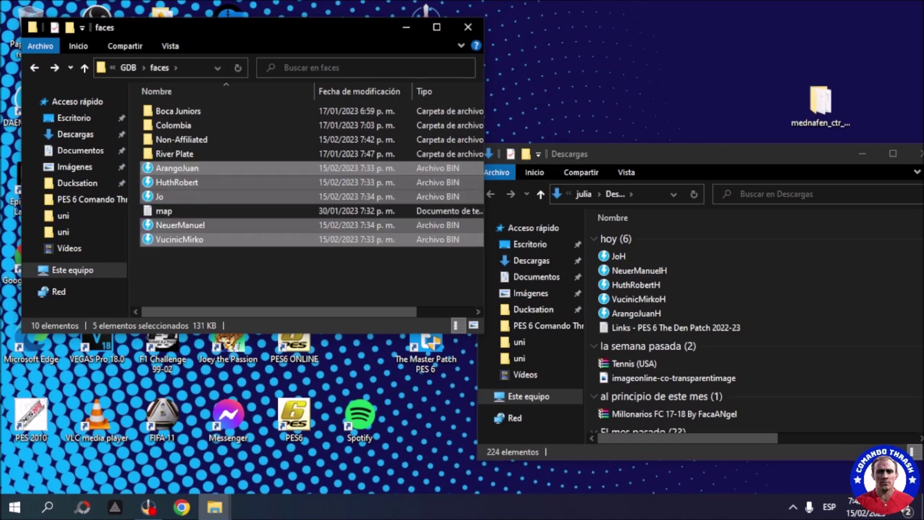
{"action": "left_click", "coordinate": [217, 272]}
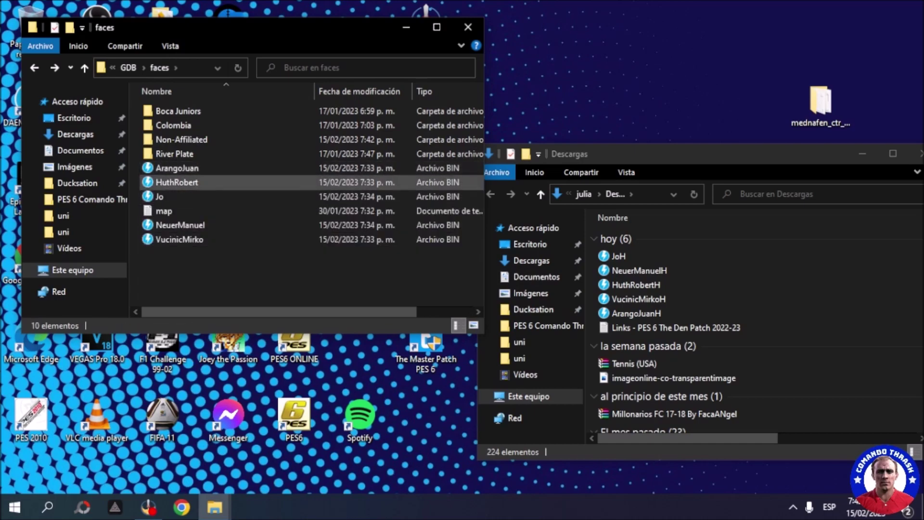
{"action": "double_click", "coordinate": [178, 212]}
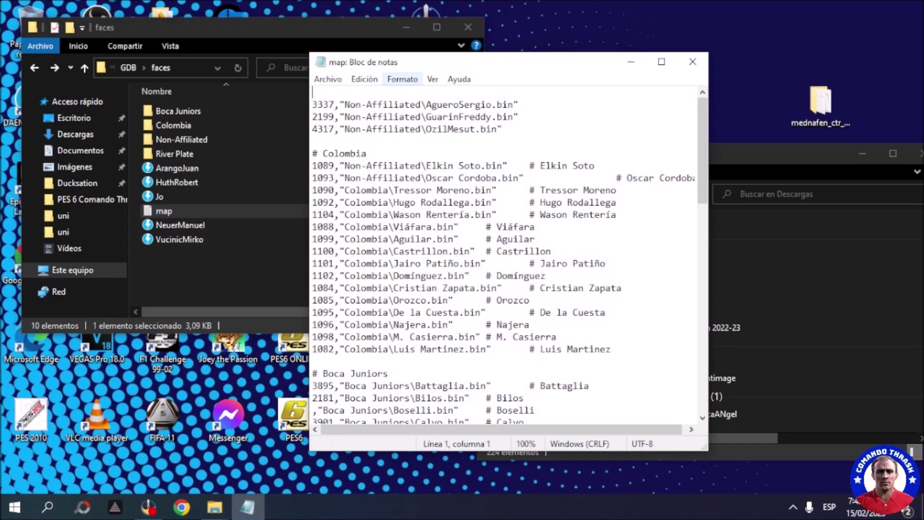
{"action": "left_click_drag", "start_coordinate": [458, 65], "coordinate": [686, 109]}
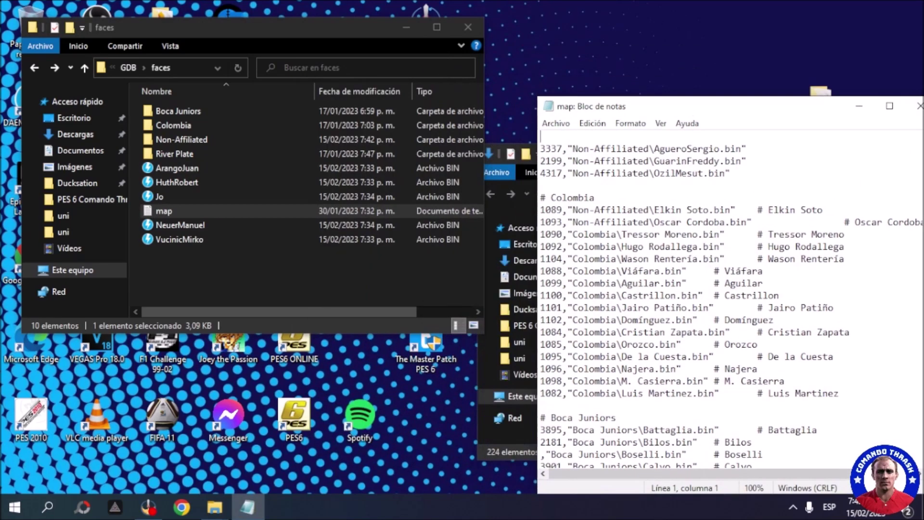
{"action": "left_click", "coordinate": [189, 168]}
{"action": "left_click", "coordinate": [190, 168]}
{"action": "key", "text": "ctrl+c"}
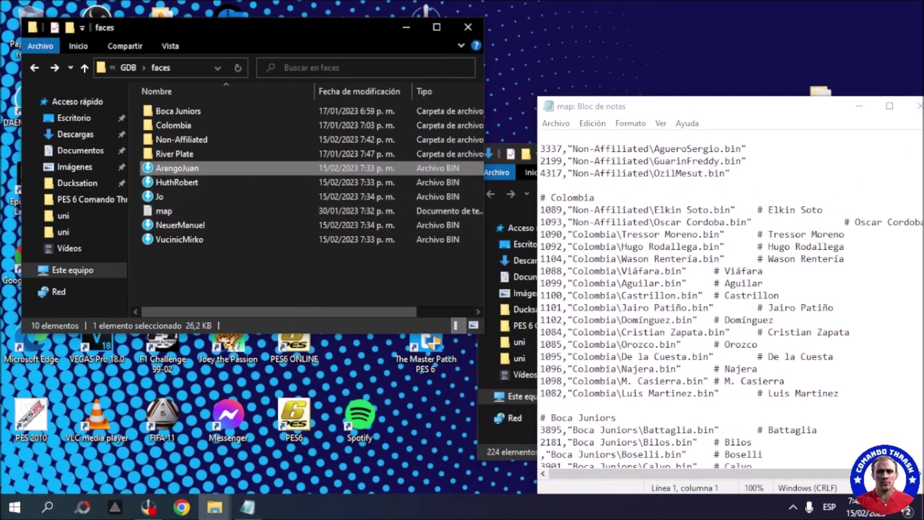
{"action": "left_click_drag", "start_coordinate": [627, 259], "coordinate": [540, 137]}
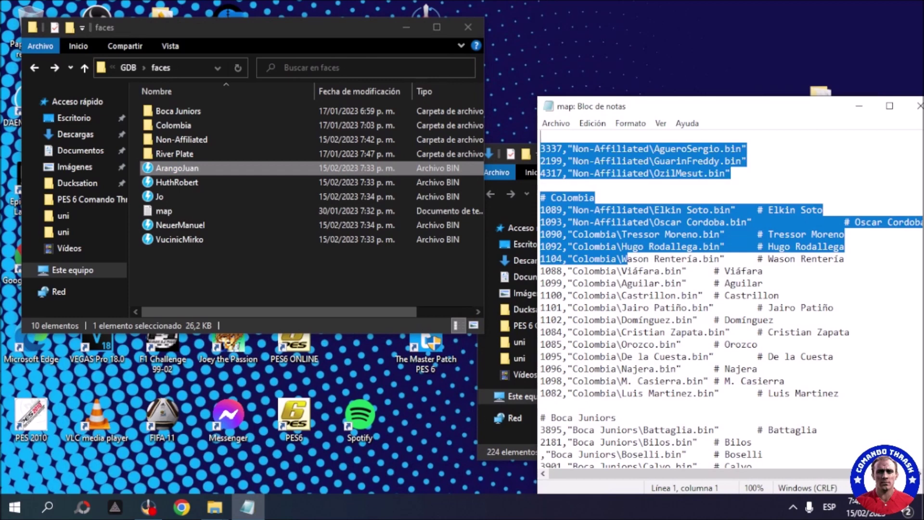
{"action": "left_click", "coordinate": [541, 137]}
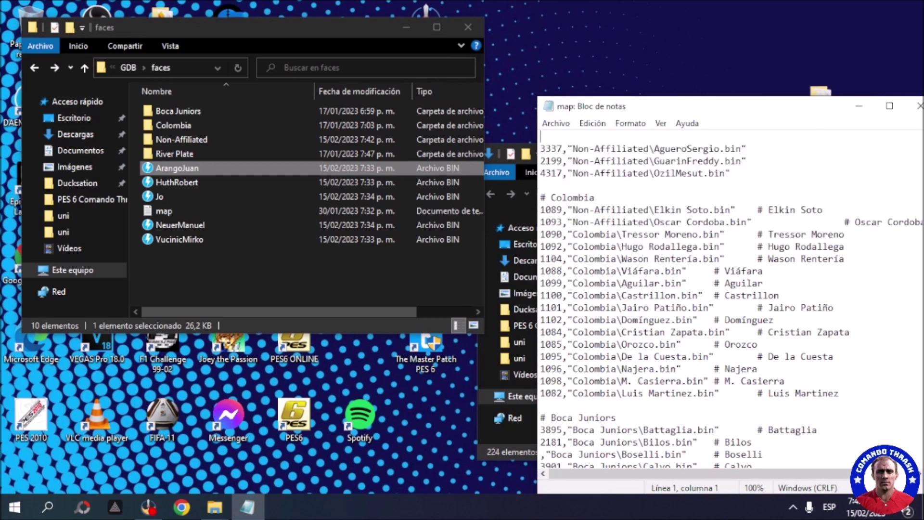
{"action": "key", "text": "Return"}
{"action": "key", "text": "Up"}
{"action": "key", "text": "Return"}
{"action": "key", "text": "Up"}
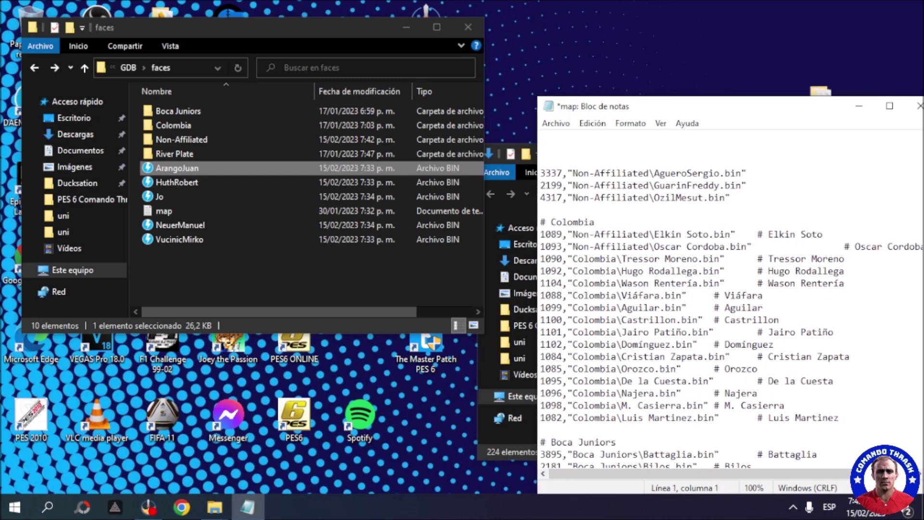
{"action": "key", "text": "ctrl+v"}
Step: Copy the face file name HuthRobert onto the second line of the map file
{"action": "left_click", "coordinate": [176, 182]}
{"action": "key", "text": "F2"}
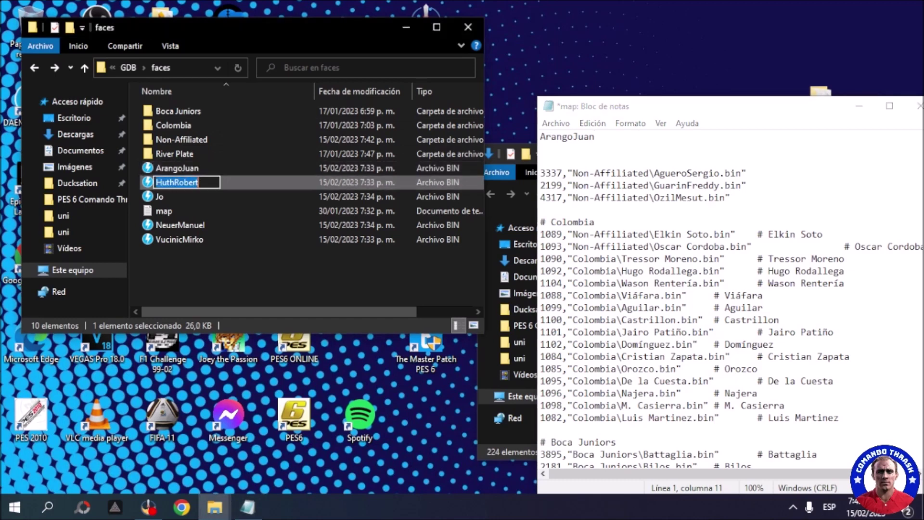
{"action": "key", "text": "ctrl+c"}
{"action": "key", "text": "alt+Tab"}
{"action": "key", "text": "Down"}
{"action": "key", "text": "ctrl+v"}
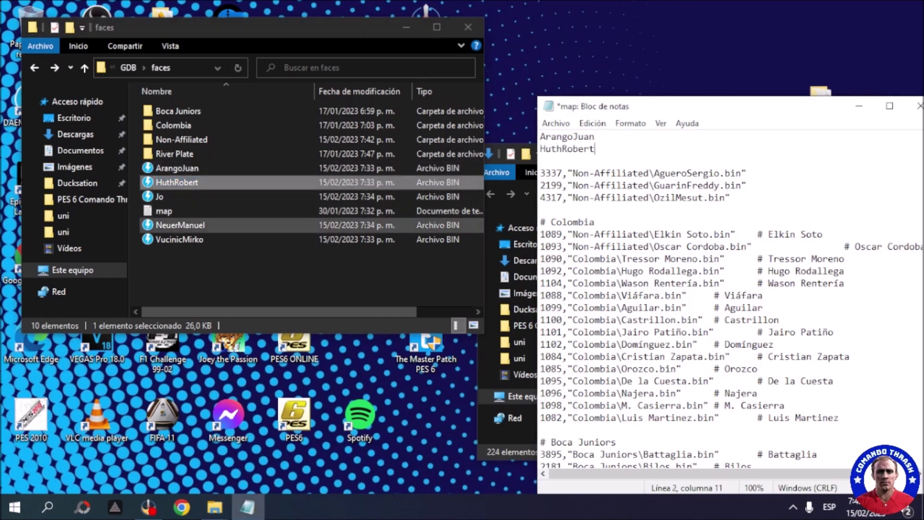
Step: Copy the face file name Jo onto the third line of the map file
{"action": "key", "text": "alt+Tab"}
{"action": "key", "text": "Down"}
{"action": "key", "text": "F2"}
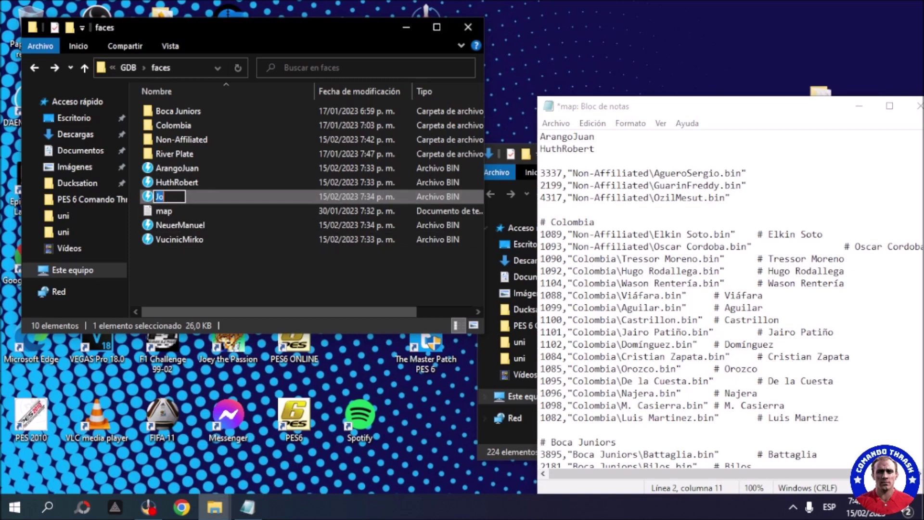
{"action": "key", "text": "ctrl+c"}
{"action": "key", "text": "alt+Tab"}
{"action": "key", "text": "Down"}
{"action": "key", "text": "ctrl+v"}
Step: Copy the face file name NeuerManuel onto a new fourth line of the map file
{"action": "key", "text": "alt+Tab"}
{"action": "key", "text": "Down"}
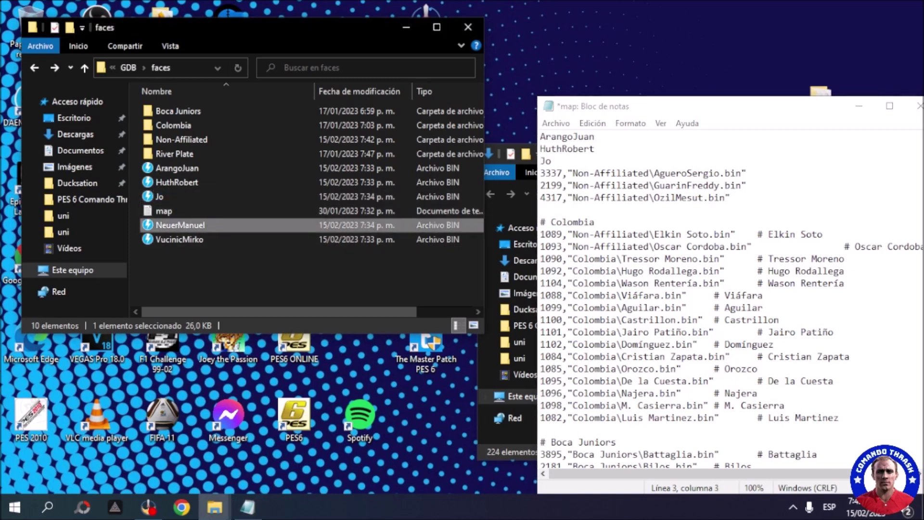
{"action": "key", "text": "F2"}
{"action": "key", "text": "ctrl+c"}
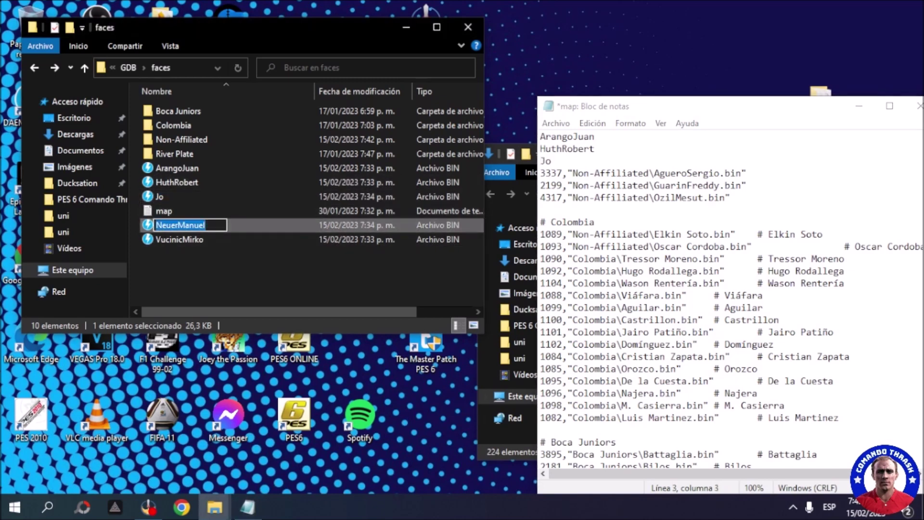
{"action": "key", "text": "alt+Tab"}
{"action": "key", "text": "Return"}
{"action": "key", "text": "ctrl+v"}
Step: Copy the face file name VucinicMirko onto a new fifth line of the map file, leaving a blank line below it
{"action": "key", "text": "alt+Tab"}
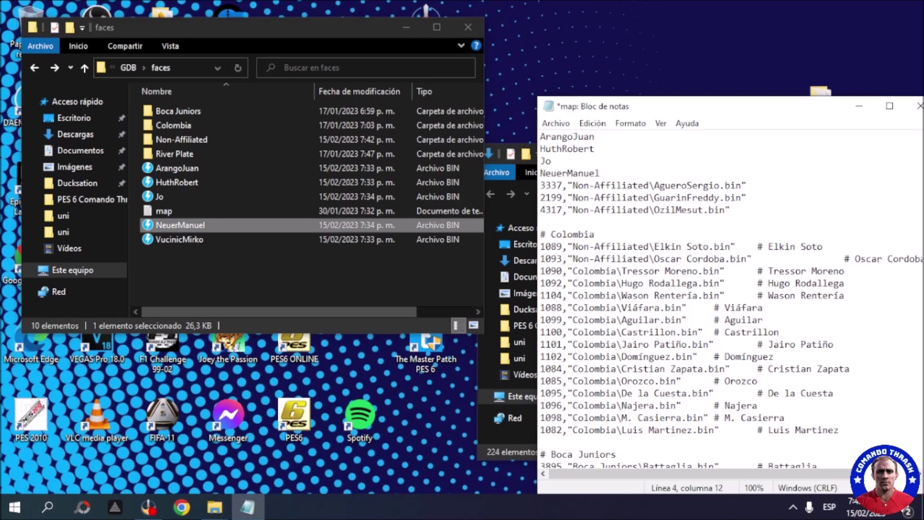
{"action": "key", "text": "Down"}
{"action": "key", "text": "F2"}
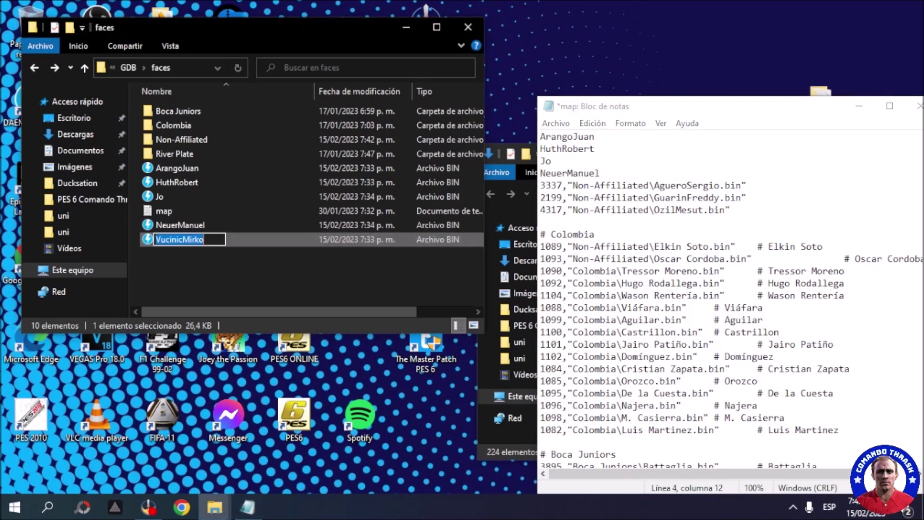
{"action": "key", "text": "ctrl+c"}
{"action": "key", "text": "alt+Tab"}
{"action": "key", "text": "Return"}
{"action": "key", "text": "Return"}
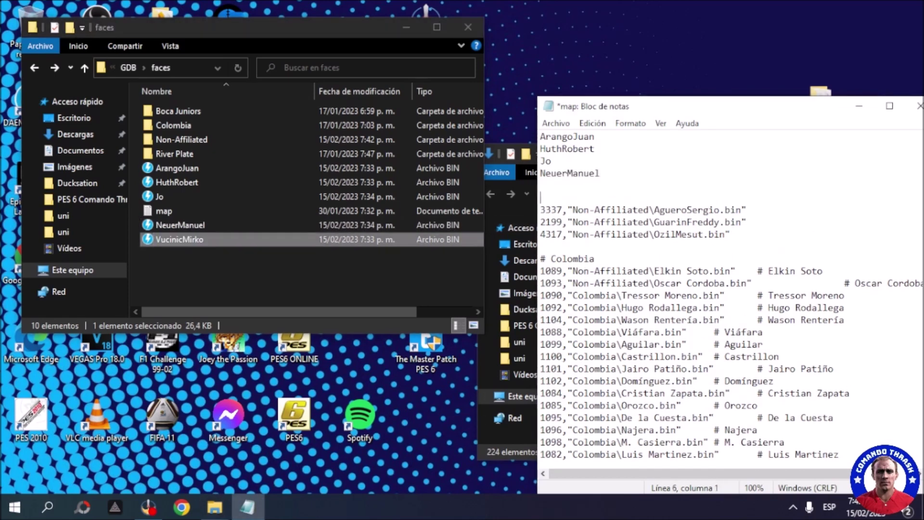
{"action": "key", "text": "Up"}
{"action": "key", "text": "ctrl+v"}
Step: Move the five new face files from the faces folder into its Non-Affiliated subfolder
{"action": "left_click", "coordinate": [200, 240]}
{"action": "key", "text": "shift+Up"}
{"action": "left_click", "coordinate": [199, 196], "text": "ctrl"}
{"action": "left_click", "coordinate": [200, 182], "text": "ctrl"}
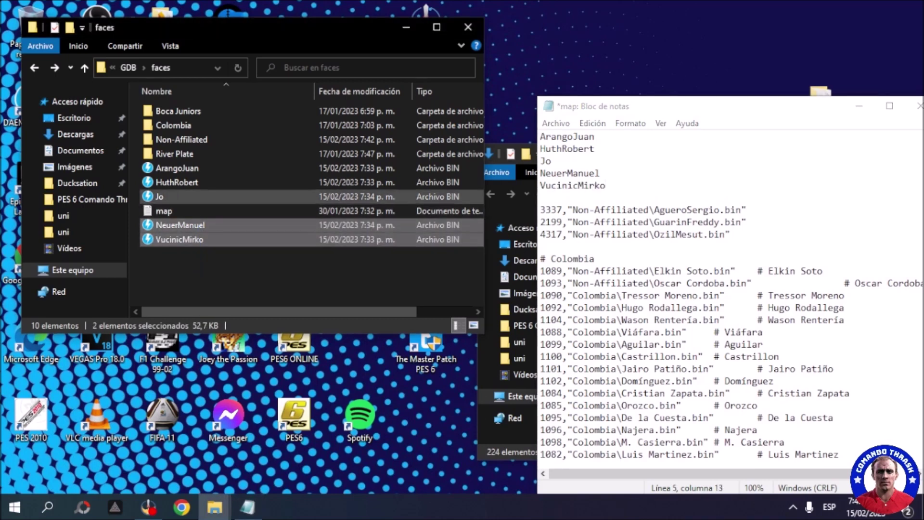
{"action": "left_click", "coordinate": [199, 168], "text": "ctrl"}
{"action": "key", "text": "ctrl+x"}
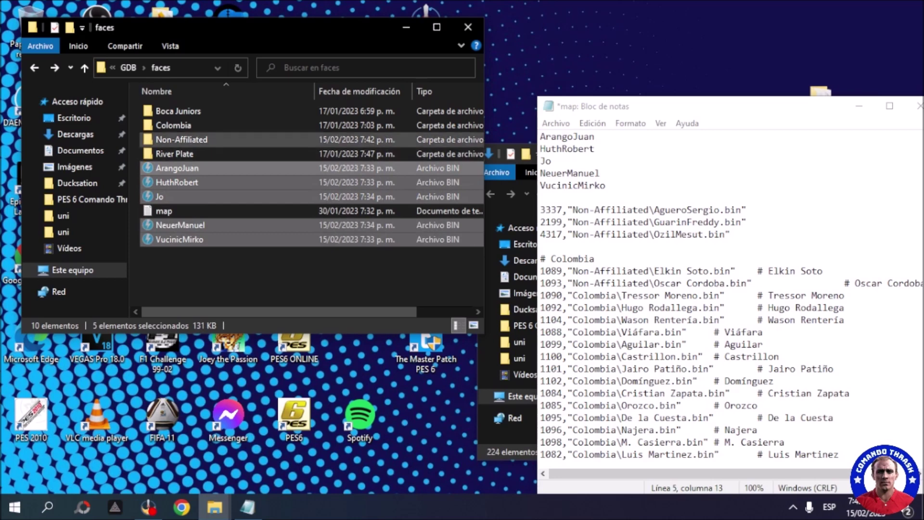
{"action": "double_click", "coordinate": [199, 140]}
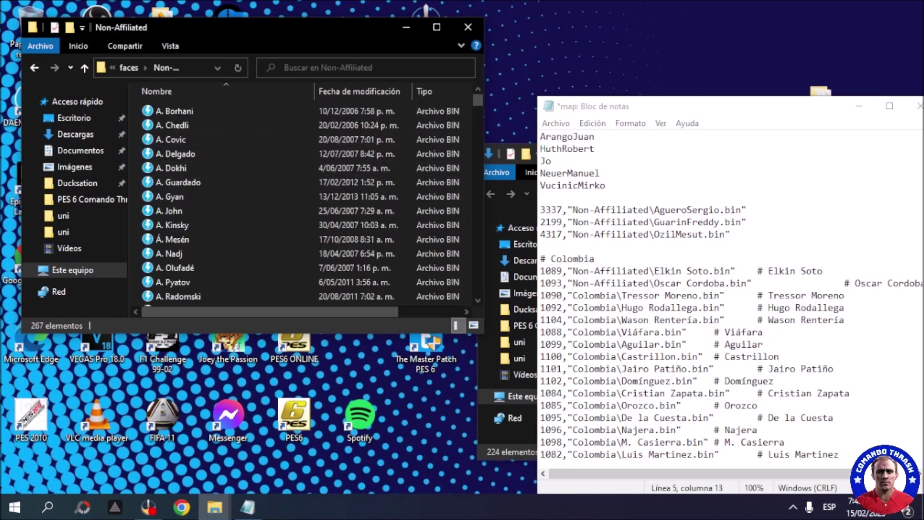
{"action": "key", "text": "ctrl+v"}
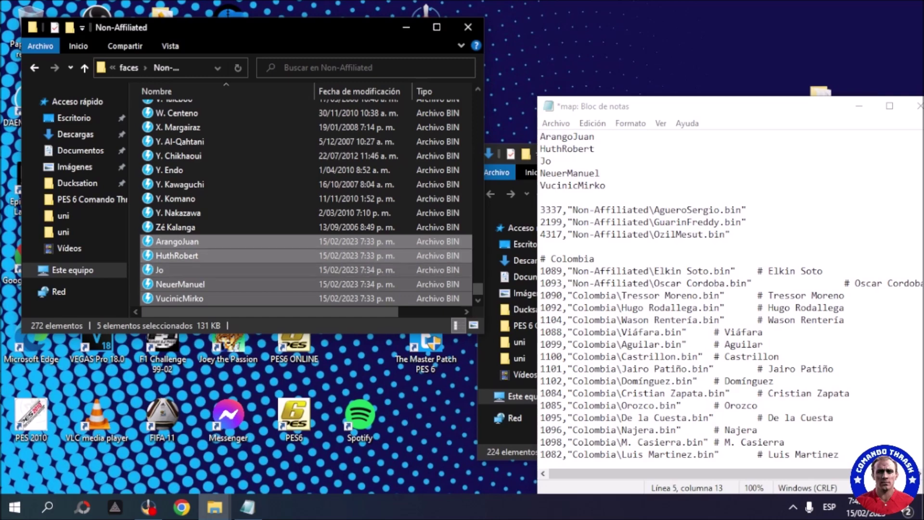
{"action": "right_click", "coordinate": [143, 256]}
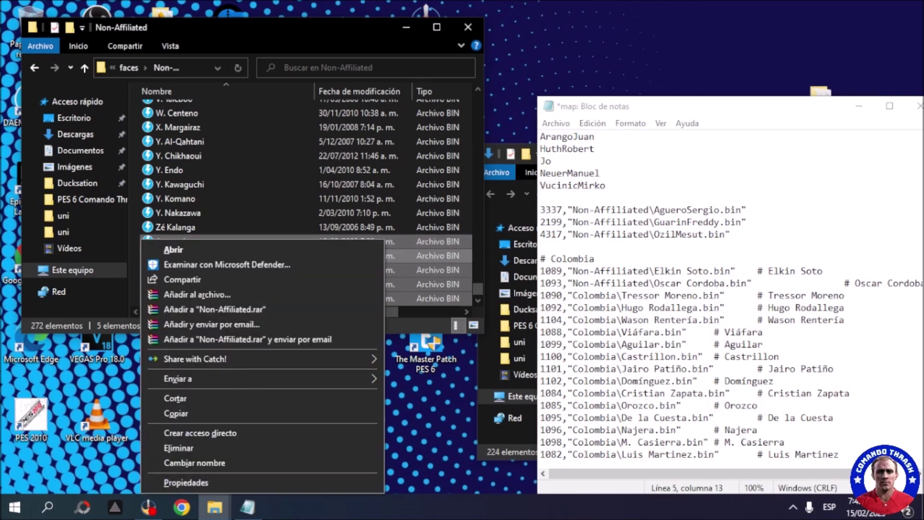
Step: Refresh the Non-Affiliated subfolder's file list and return to the faces folder
{"action": "right_click", "coordinate": [135, 253]}
{"action": "left_click", "coordinate": [175, 308]}
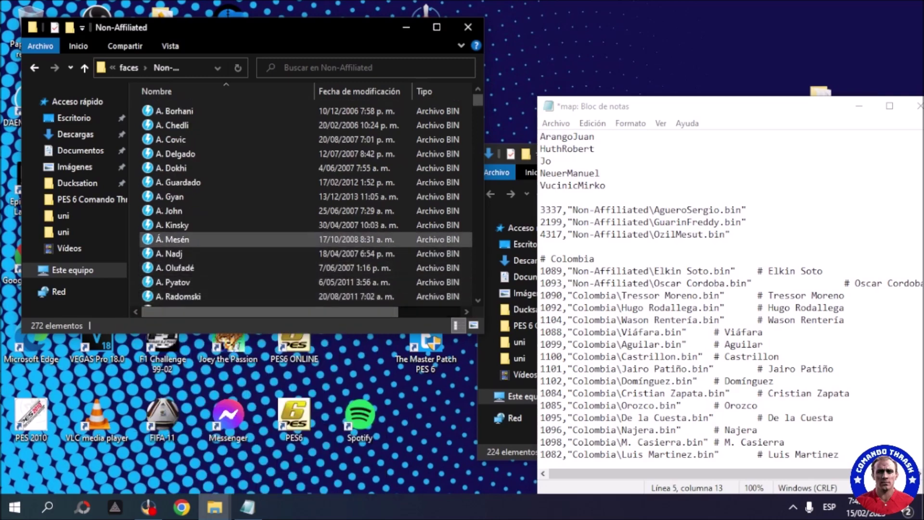
{"action": "key", "text": "alt+Left"}
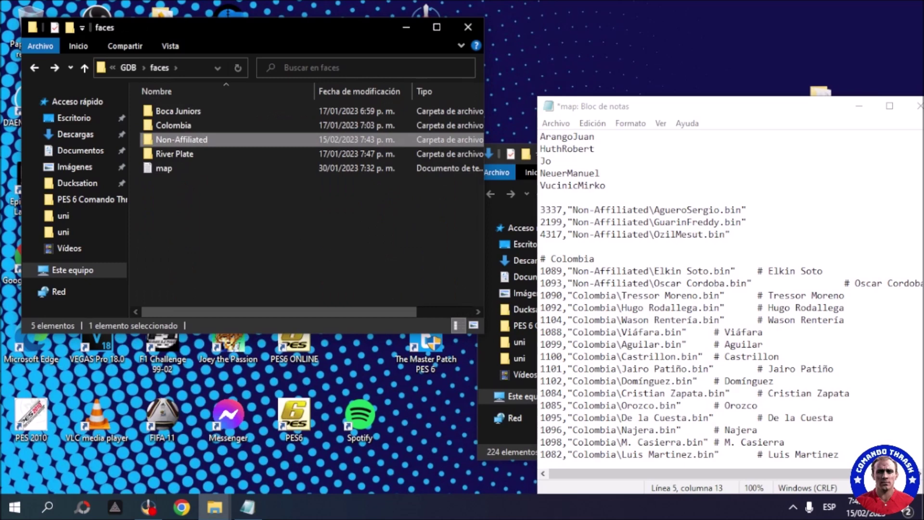
{"action": "left_click", "coordinate": [308, 226]}
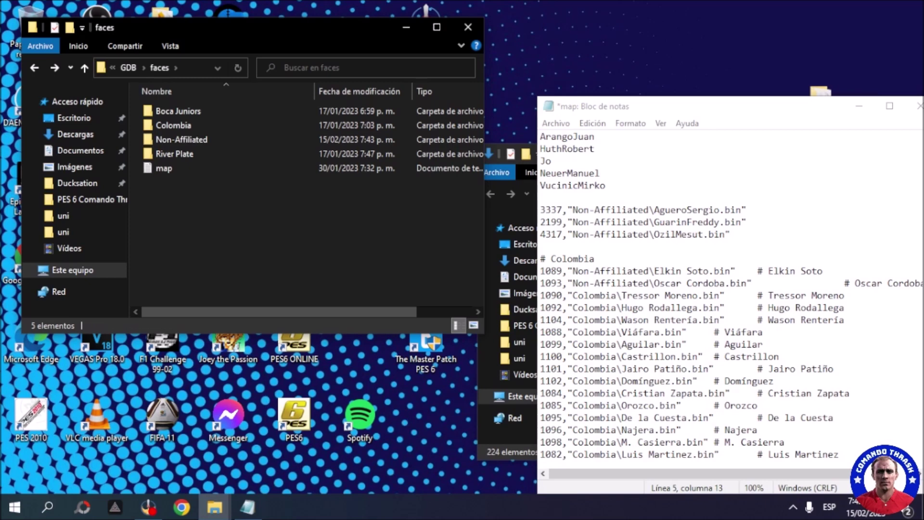
Step: Copy the AgueroSergio entry onto a new first line of the faces map file, above the ArangoJuan name
{"action": "left_click_drag", "start_coordinate": [746, 210], "coordinate": [541, 209]}
{"action": "key", "text": "ctrl+c"}
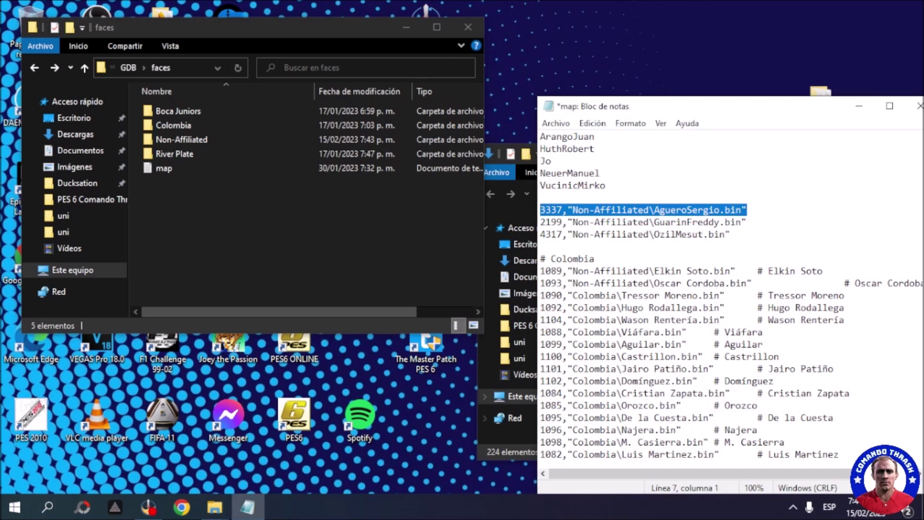
{"action": "left_click_drag", "start_coordinate": [552, 161], "coordinate": [541, 136]}
{"action": "left_click", "coordinate": [540, 136]}
{"action": "key", "text": "Return"}
{"action": "key", "text": "Up"}
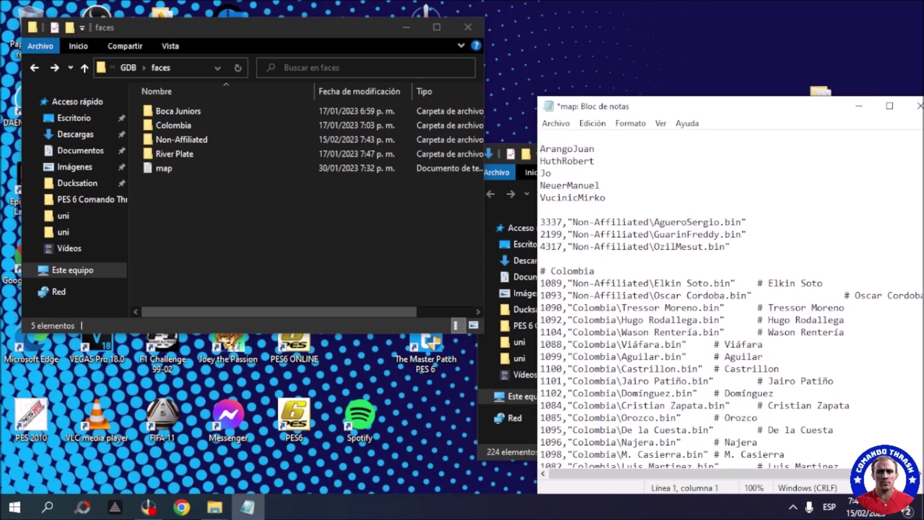
{"action": "key", "text": "ctrl+v"}
Step: Move the name ArangoJuan from the second line into the first entry's file path, replacing AgueroSergio
{"action": "key", "text": "Down"}
{"action": "key", "text": "shift+Home"}
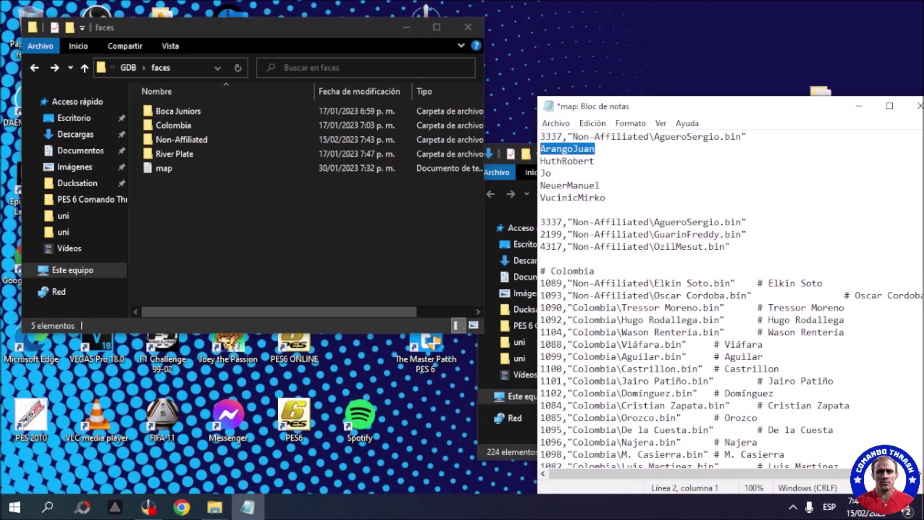
{"action": "key", "text": "Delete"}
{"action": "left_click_drag", "start_coordinate": [654, 136], "coordinate": [719, 136]}
{"action": "type", "text": "ArangoJuan"}
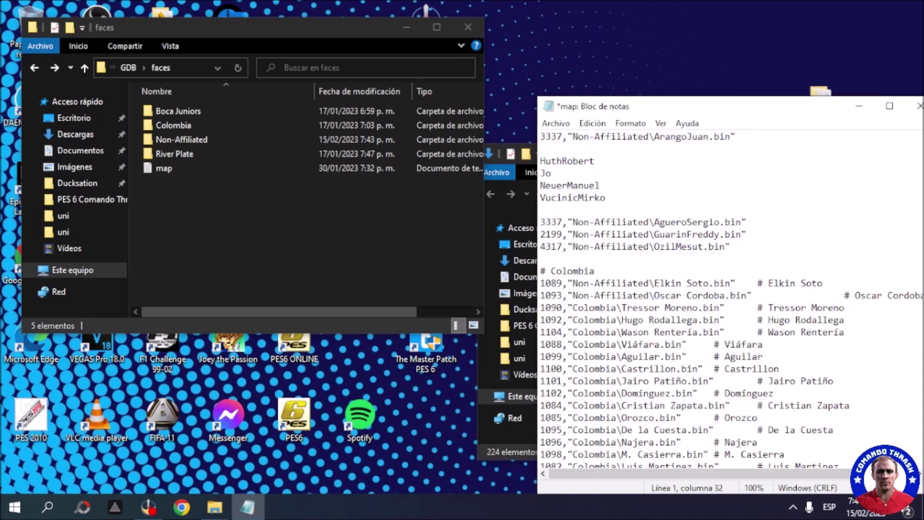
{"action": "key", "text": "End"}
{"action": "key", "text": "shift+Home"}
{"action": "key", "text": "ctrl+c"}
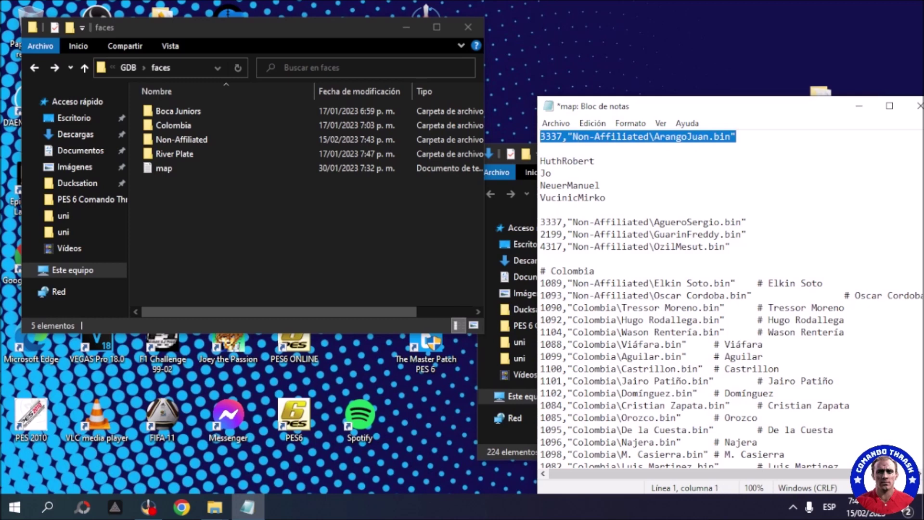
{"action": "key", "text": "End"}
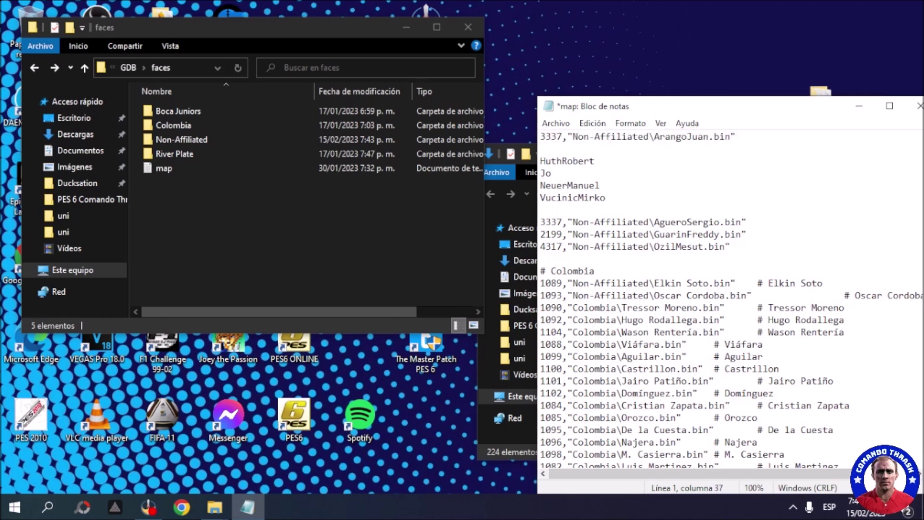
{"action": "key", "text": "Return"}
{"action": "key", "text": "ctrl+v"}
{"action": "key", "text": "Return"}
{"action": "key", "text": "ctrl+v"}
{"action": "key", "text": "Return"}
{"action": "key", "text": "ctrl+v"}
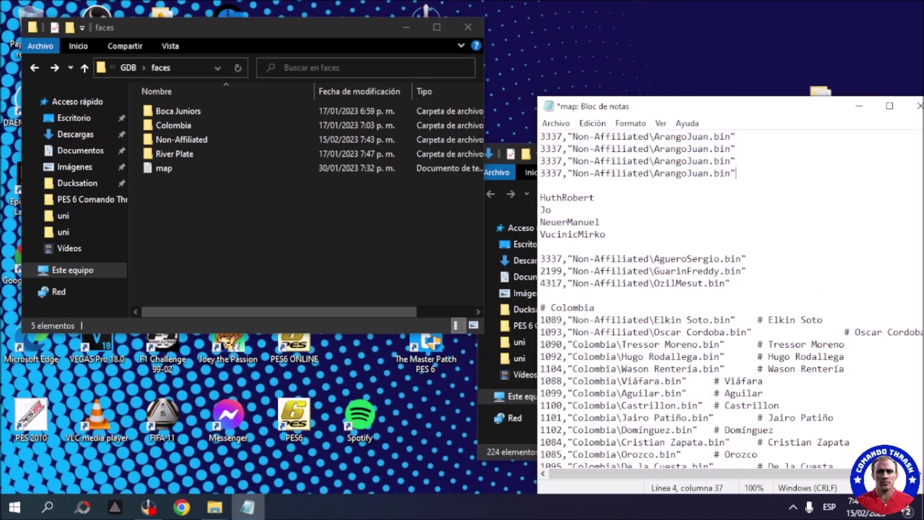
{"action": "key", "text": "Return"}
{"action": "key", "text": "ctrl+v"}
Step: Move the name HuthRobert from the list into the second entry's file path, replacing ArangoJuan
{"action": "key", "text": "Down"}
{"action": "key", "text": "Down"}
{"action": "key", "text": "shift+Left"}
{"action": "key", "text": "shift+Left"}
{"action": "key", "text": "shift+Left"}
{"action": "key", "text": "shift+Left"}
{"action": "key", "text": "shift+Left"}
{"action": "key", "text": "shift+Left"}
{"action": "key", "text": "shift+Left"}
{"action": "key", "text": "shift+Left"}
{"action": "key", "text": "shift+Left"}
{"action": "key", "text": "shift+Left"}
{"action": "key", "text": "ctrl+x"}
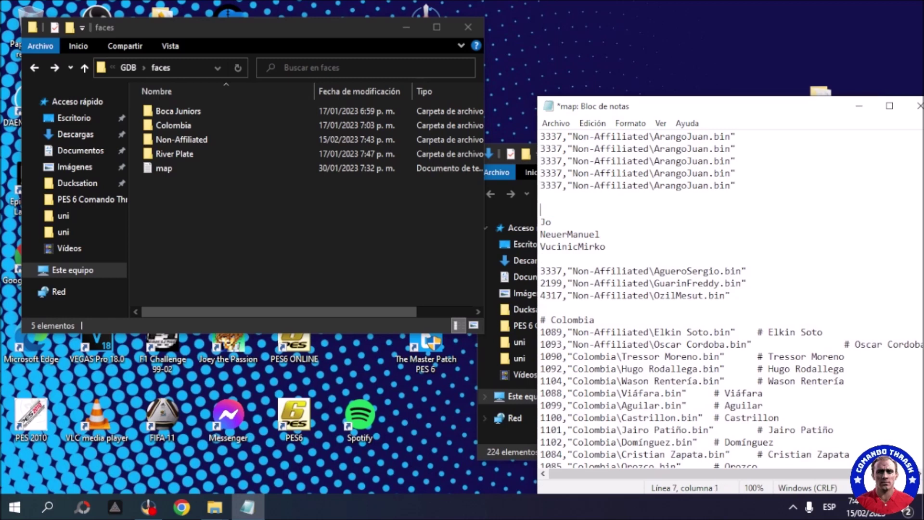
{"action": "left_click_drag", "start_coordinate": [709, 149], "coordinate": [655, 148]}
{"action": "key", "text": "ctrl+v"}
{"action": "left_click_drag", "start_coordinate": [553, 222], "coordinate": [540, 222]}
{"action": "key", "text": "Delete"}
{"action": "left_click_drag", "start_coordinate": [709, 161], "coordinate": [654, 160]}
{"action": "key", "text": "ctrl+v"}
Step: Move the name NeuerManuel from the list into the fourth entry's file path, replacing ArangoJuan
{"action": "left_click_drag", "start_coordinate": [601, 234], "coordinate": [540, 234]}
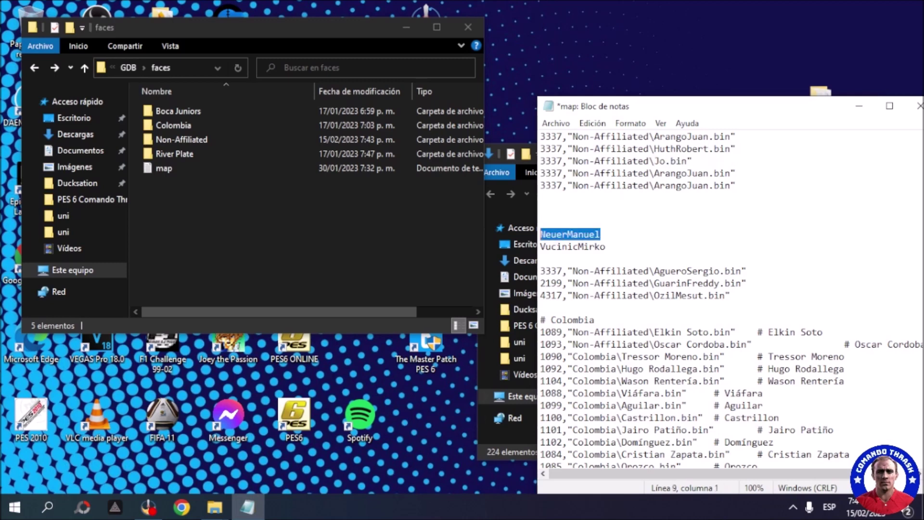
{"action": "key", "text": "ctrl+x"}
{"action": "left_click_drag", "start_coordinate": [711, 173], "coordinate": [653, 172]}
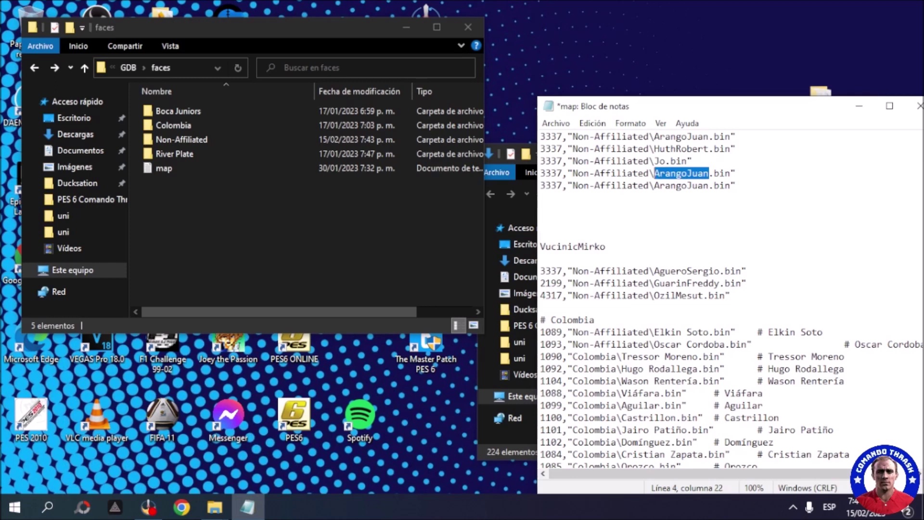
{"action": "key", "text": "ctrl+v"}
Step: Move the name VucinicMirko from the list into the fifth entry's file path, replacing ArangoJuan
{"action": "left_click_drag", "start_coordinate": [606, 246], "coordinate": [535, 246]}
{"action": "key", "text": "ctrl+x"}
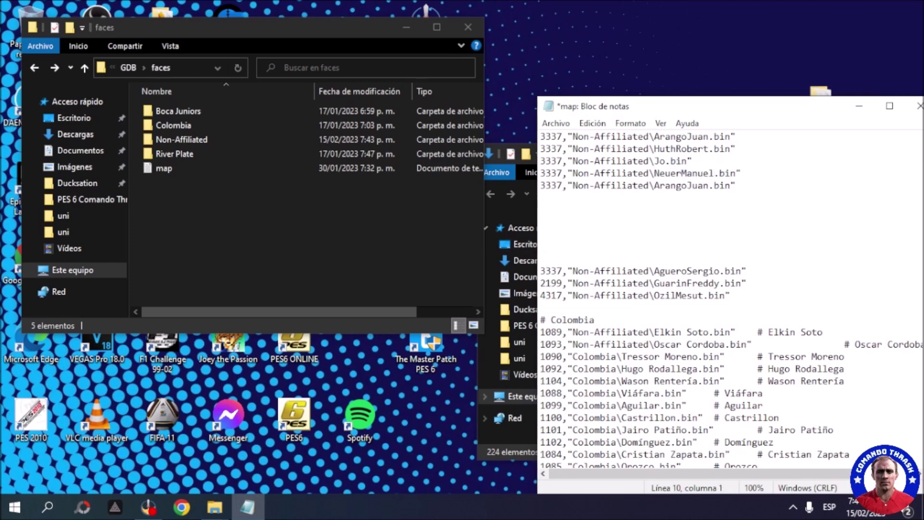
{"action": "left_click_drag", "start_coordinate": [709, 186], "coordinate": [654, 186]}
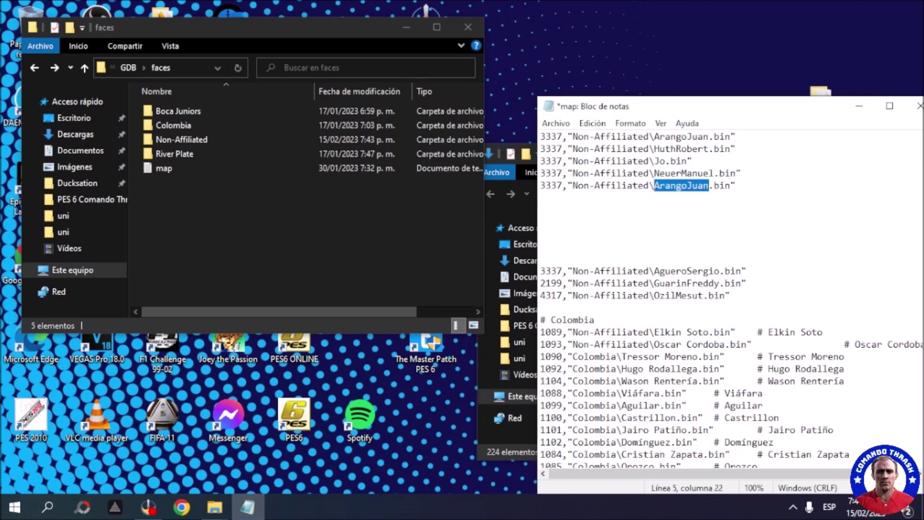
{"action": "key", "text": "ctrl+v"}
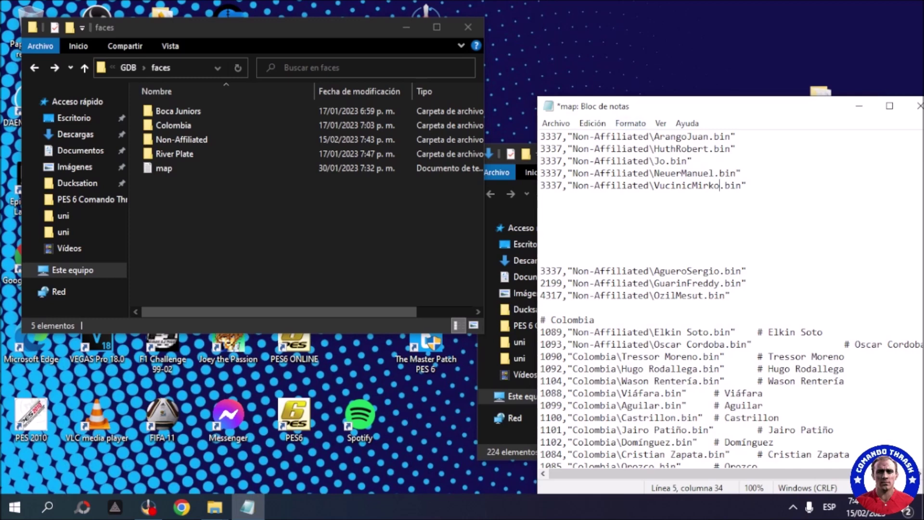
Step: Set the player ID to 3358 for the ArangoJuan entry and 1672 for the HuthRobert entry
{"action": "left_click_drag", "start_coordinate": [563, 137], "coordinate": [546, 137]}
{"action": "type", "text": "358"}
{"action": "key", "text": "Down"}
{"action": "key", "text": "shift+Home"}
{"action": "type", "text": "1672"}
Step: Set the player IDs to 4262 for Jo, 4321 for NeuerManuel and 2627 for VucinicMirko
{"action": "key", "text": "Down"}
{"action": "key", "text": "shift+Home"}
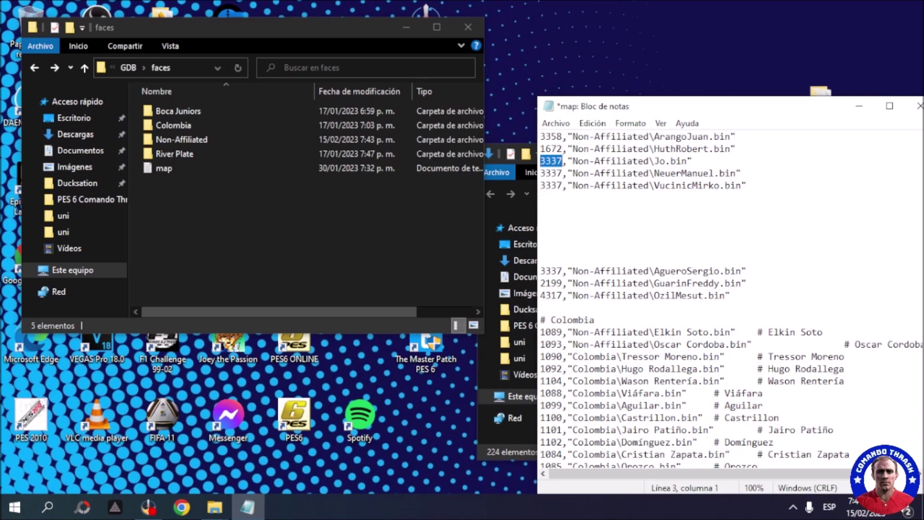
{"action": "type", "text": "4262"}
{"action": "mouse_move", "coordinate": [557, 173]}
{"action": "left_mouse_down"}
{"action": "mouse_move", "coordinate": [541, 173]}
{"action": "mouse_move", "coordinate": [562, 173]}
{"action": "left_mouse_up"}
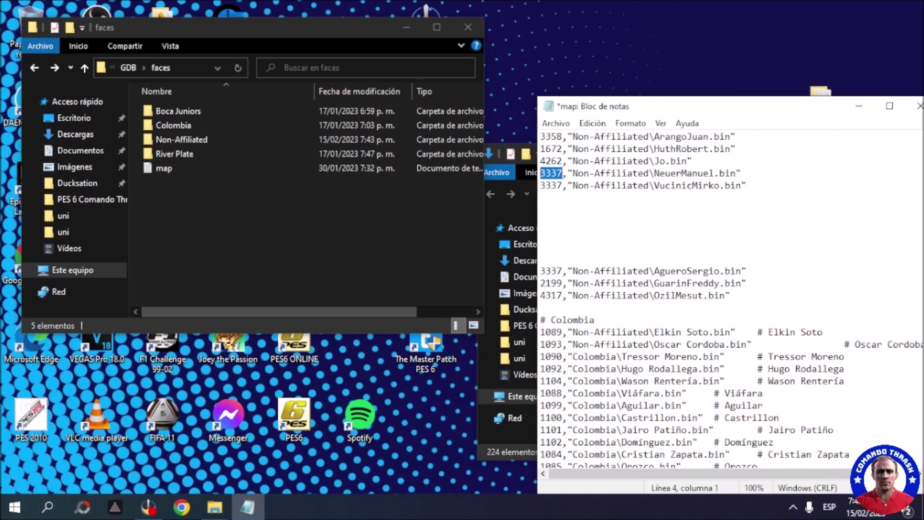
{"action": "type", "text": "43"}
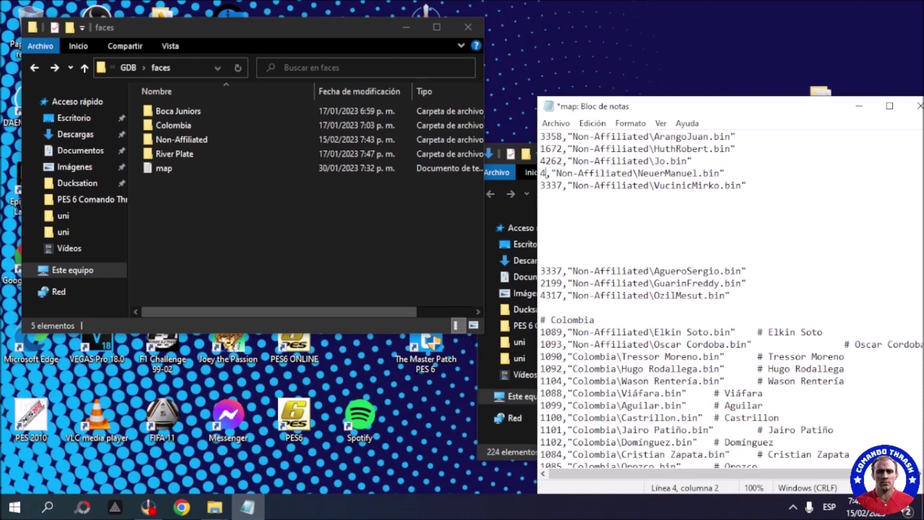
{"action": "type", "text": "21"}
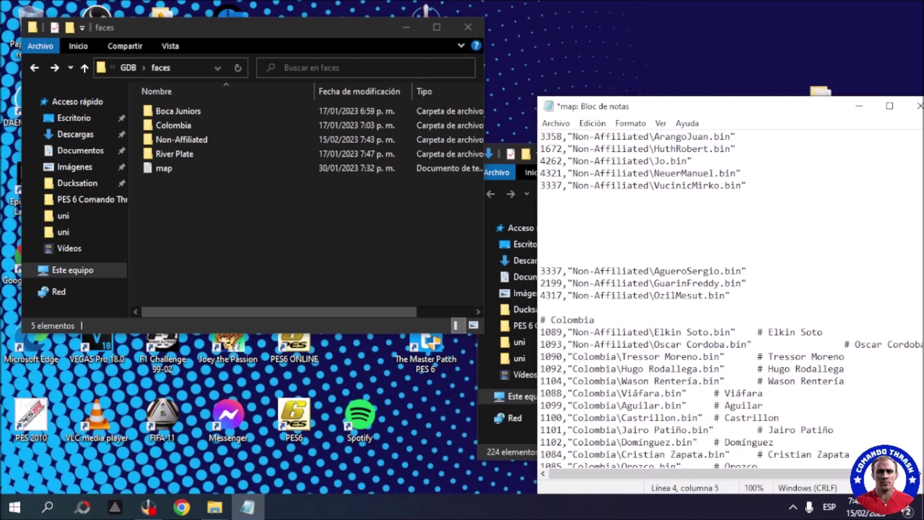
{"action": "type", "text": "2627"}
Step: Delete the blank lines between the VucinicMirko entry and the AgueroSergio entry
{"action": "key", "text": "Delete"}
{"action": "key", "text": "Delete"}
{"action": "key", "text": "Delete"}
{"action": "key", "text": "Delete"}
{"action": "key", "text": "Delete"}
{"action": "key", "text": "Delete"}
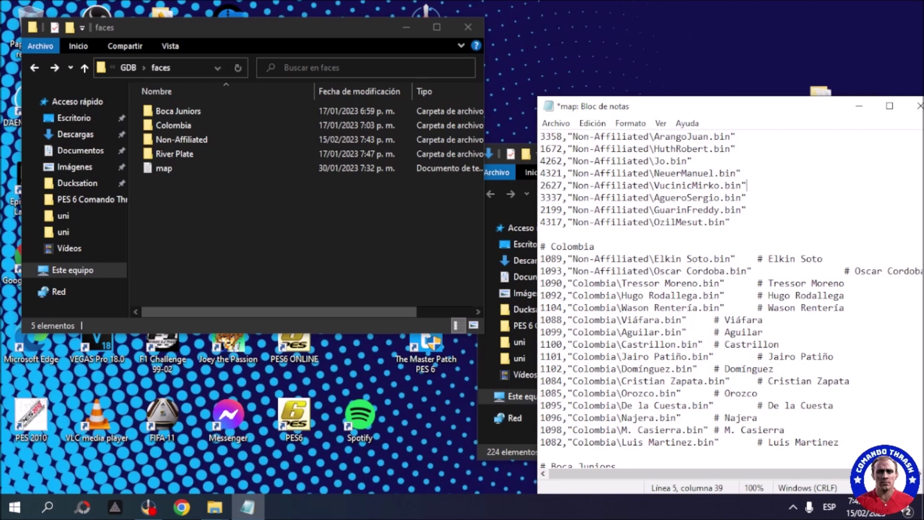
Step: Copy the eight Non-Affiliated entries above the Colombia section, from ArangoJuan through OzilMesut
{"action": "scroll", "coordinate": [698, 299], "scroll_direction": "down", "scroll_amount": 20}
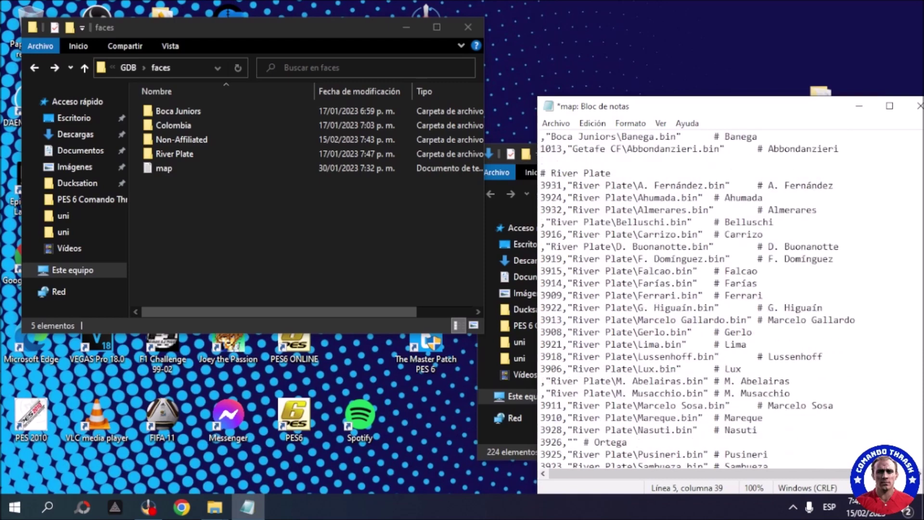
{"action": "scroll", "coordinate": [698, 298], "scroll_direction": "up", "scroll_amount": 20}
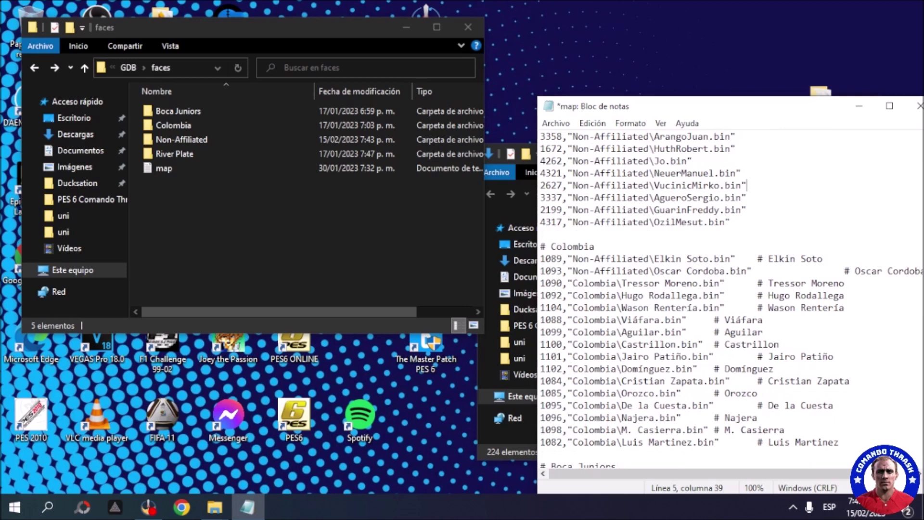
{"action": "key", "text": "shift+Home"}
{"action": "key", "text": "shift+Up"}
{"action": "key", "text": "shift+Up"}
{"action": "key", "text": "shift+Up"}
{"action": "key", "text": "shift+Up"}
{"action": "key", "text": "shift+Up"}
{"action": "key", "text": "shift+Up"}
{"action": "key", "text": "shift+Up"}
{"action": "key", "text": "ctrl+c"}
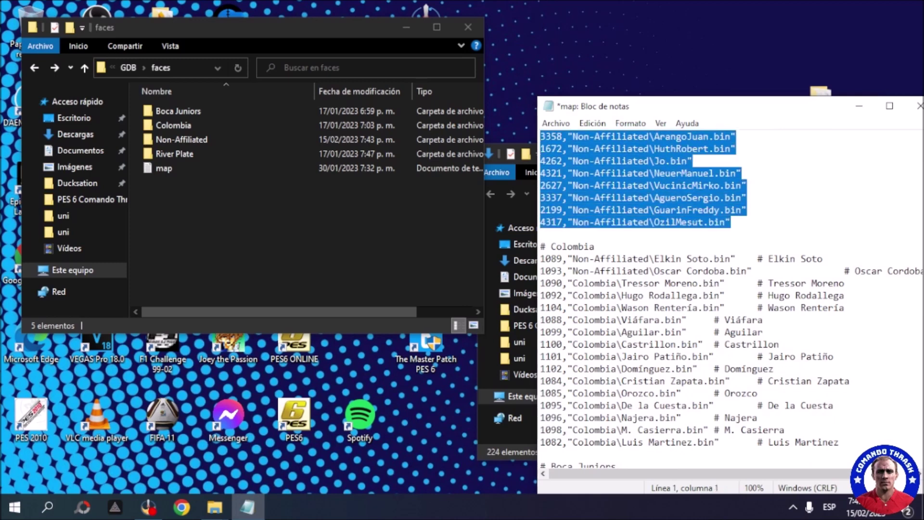
Step: Save and close the faces map file, and open the map file in the GDB hair folder
{"action": "left_click", "coordinate": [918, 106]}
{"action": "key", "text": "Return"}
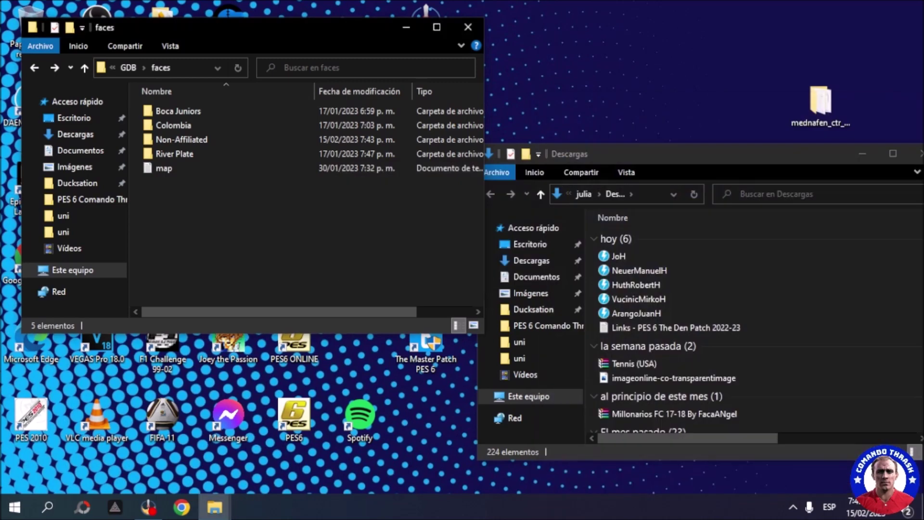
{"action": "key", "text": "alt+Up"}
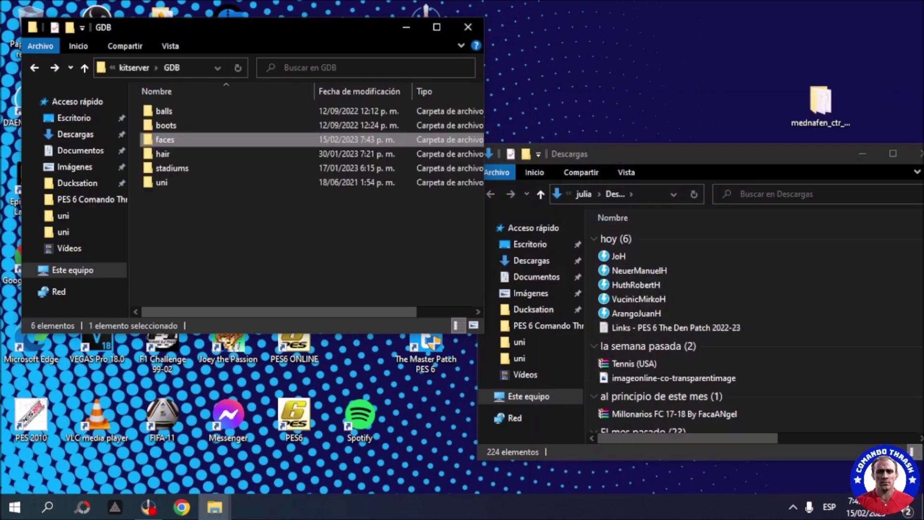
{"action": "double_click", "coordinate": [163, 154]}
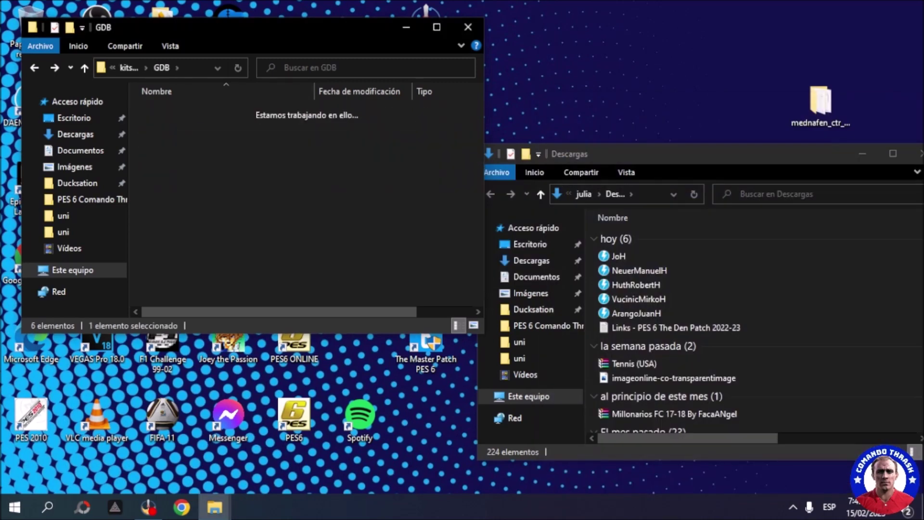
{"action": "double_click", "coordinate": [163, 168]}
Step: Paste the eight copied face entries at the start of the hair map file, leaving a blank line below them
{"action": "left_click_drag", "start_coordinate": [671, 234], "coordinate": [541, 136]}
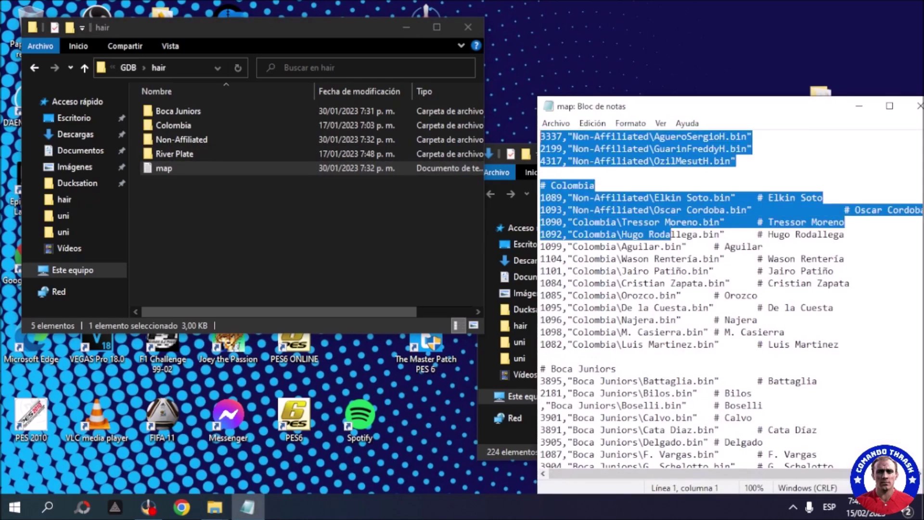
{"action": "key", "text": "Left"}
{"action": "key", "text": "Return"}
{"action": "key", "text": "Return"}
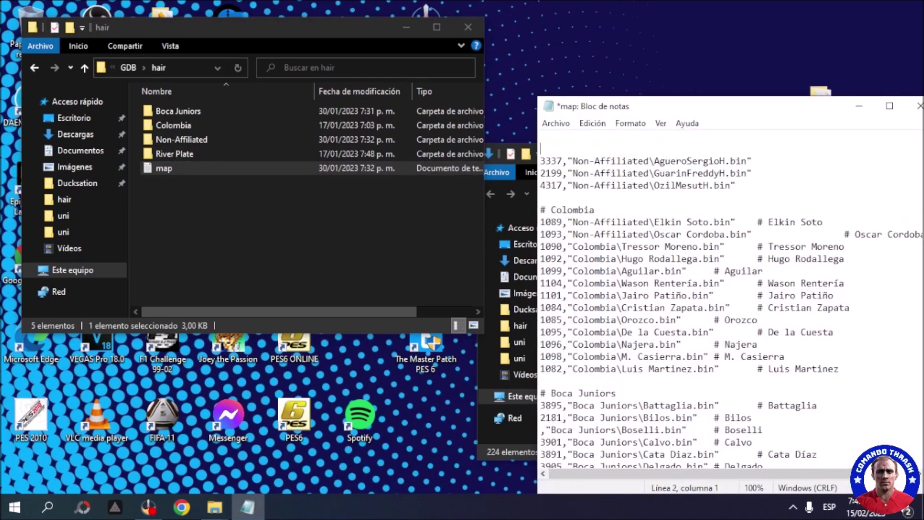
{"action": "key", "text": "ctrl+v"}
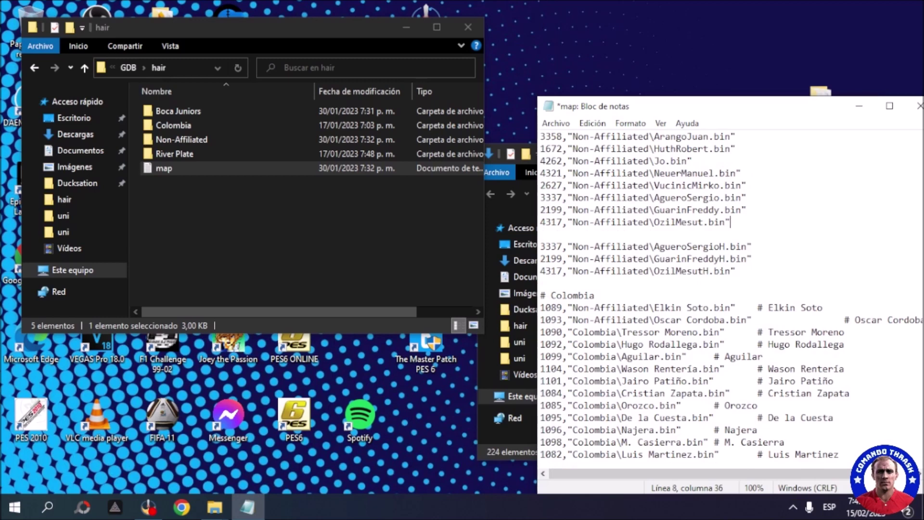
Step: Move the JoH, NeuerManuelH, HuthRobertH, VucinicMirkoH and ArangoJuanH files from Descargas into the hair folder's Non-Affiliated subfolder
{"action": "left_click", "coordinate": [524, 244]}
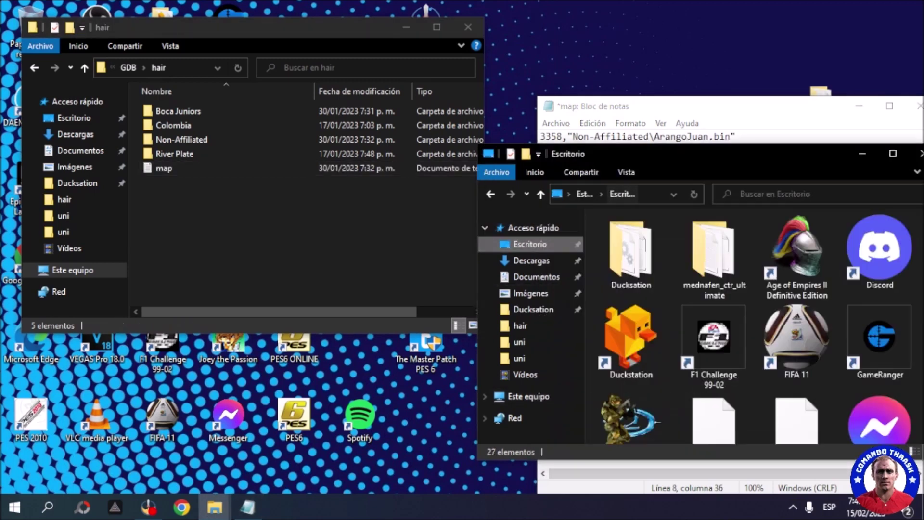
{"action": "left_click", "coordinate": [531, 260]}
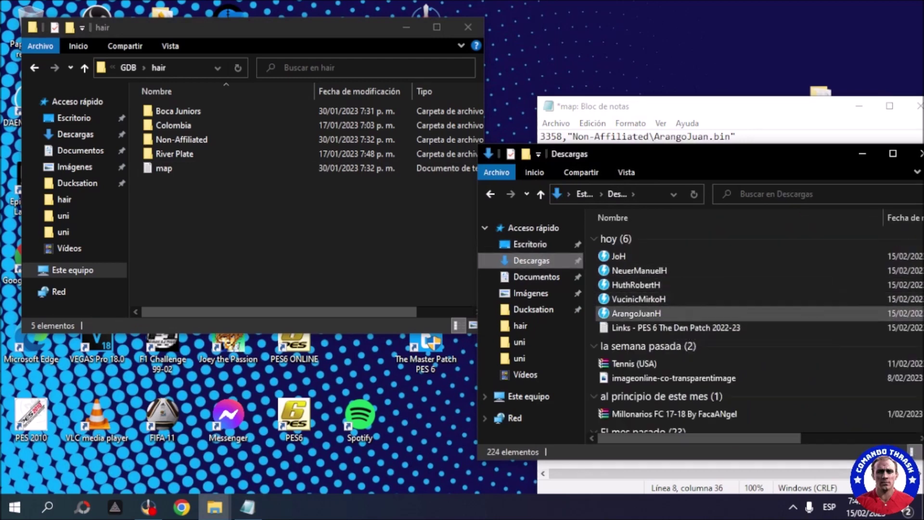
{"action": "left_click_drag", "start_coordinate": [594, 315], "coordinate": [686, 249]}
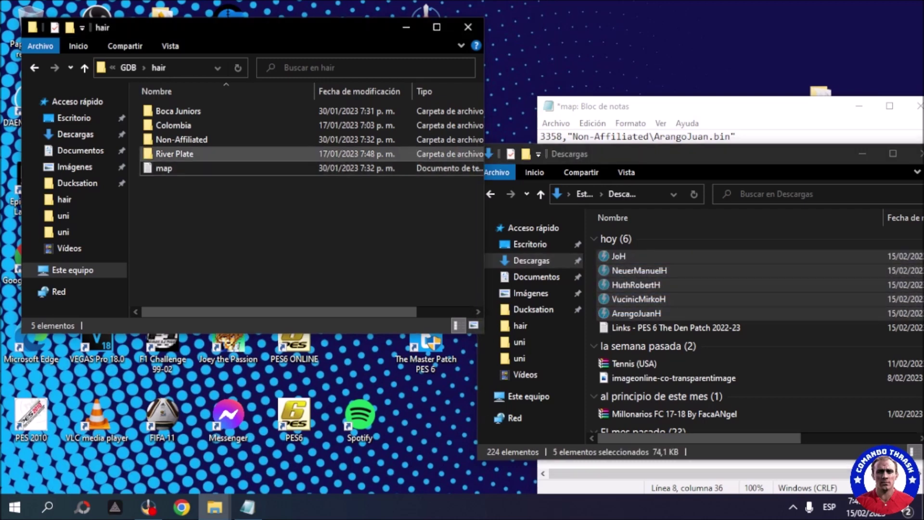
{"action": "double_click", "coordinate": [181, 139]}
{"action": "key", "text": "ctrl+v"}
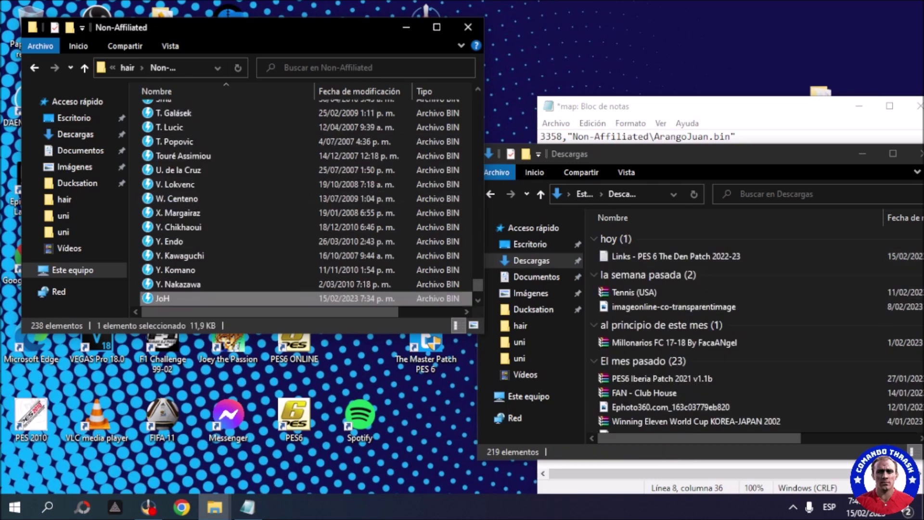
{"action": "scroll", "coordinate": [286, 214], "scroll_direction": "down", "scroll_amount": 2}
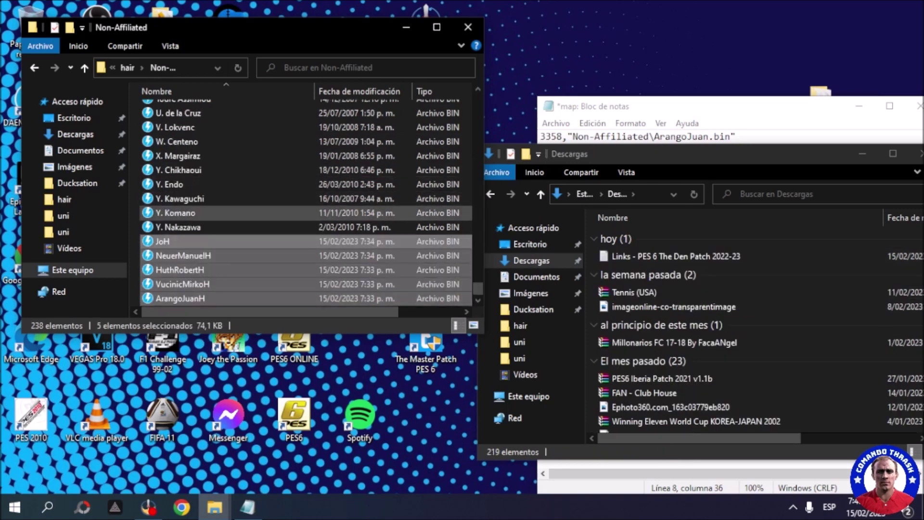
Step: Append H to the ArangoJuan, HuthRobert, Jo, NeuerManuel and VucinicMirko file names at the start of the hair map file
{"action": "key", "text": "BackSpace"}
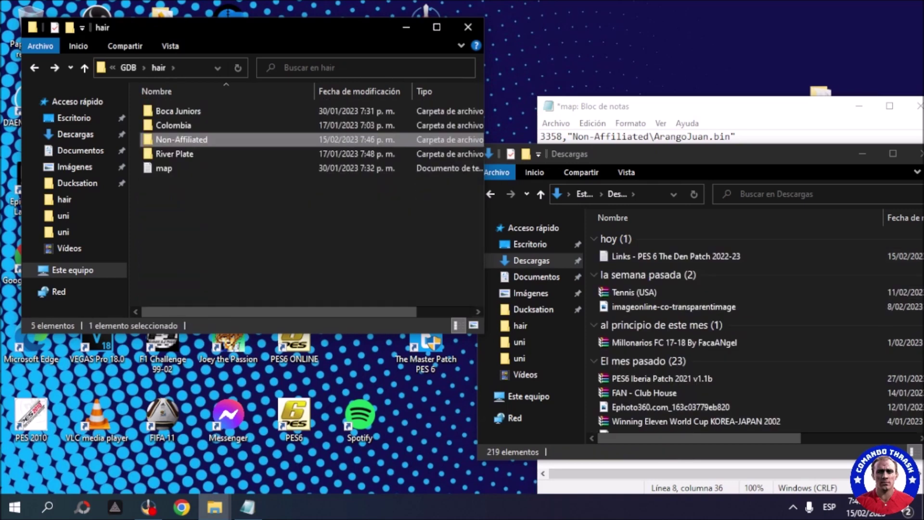
{"action": "left_click_drag", "start_coordinate": [674, 154], "coordinate": [534, 190]}
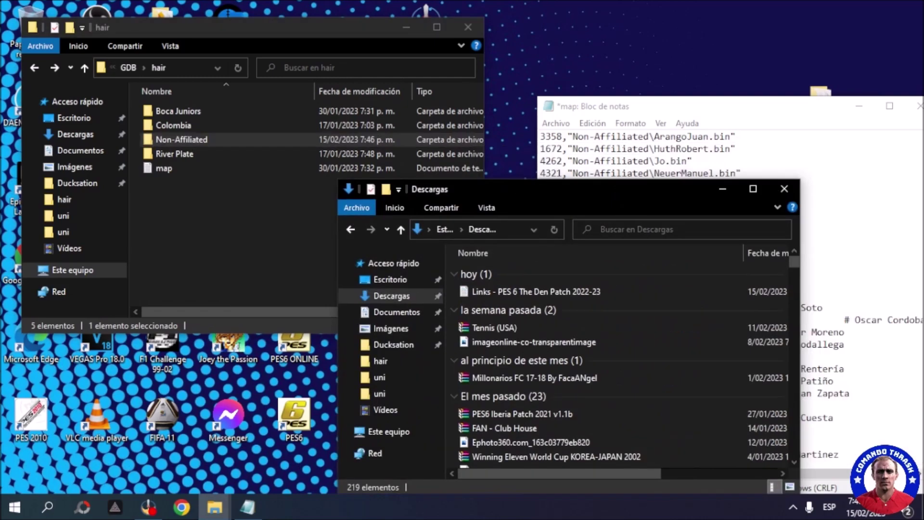
{"action": "left_click", "coordinate": [723, 189]}
{"action": "left_click", "coordinate": [720, 246]}
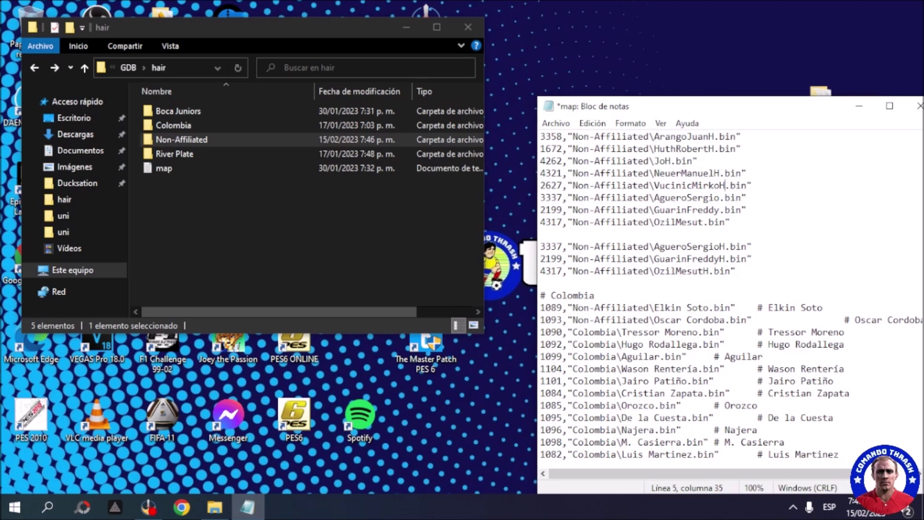
Step: Save and close the hair map file, and close the hair folder window
{"action": "left_click_drag", "start_coordinate": [750, 109], "coordinate": [617, 115]}
{"action": "left_click", "coordinate": [788, 113]}
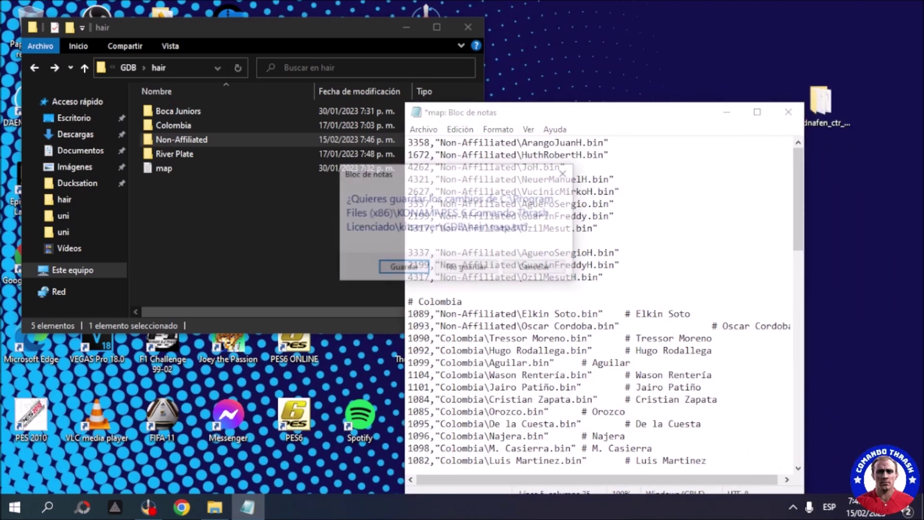
{"action": "key", "text": "Return"}
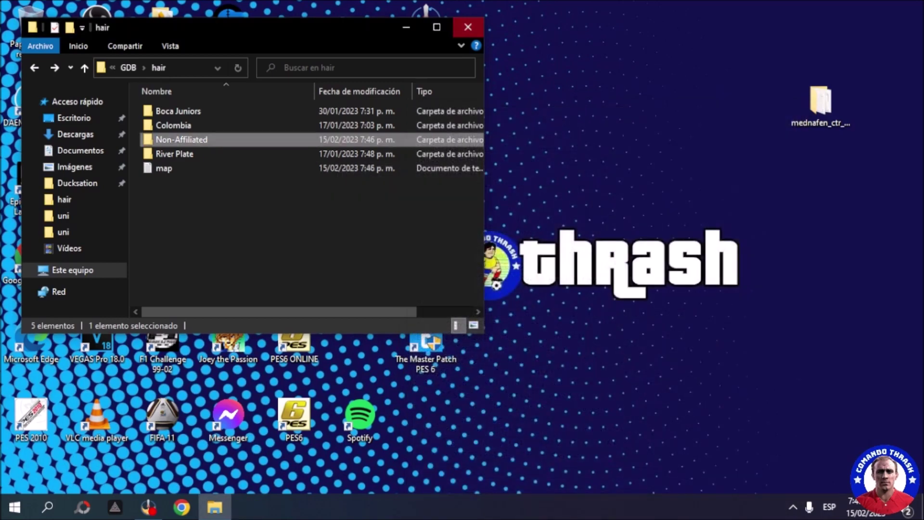
{"action": "key", "text": "alt+F4"}
Step: Launch Pro Evolution Soccer 6, skip the intro screens and open the Editar mode
{"action": "double_click", "coordinate": [299, 347]}
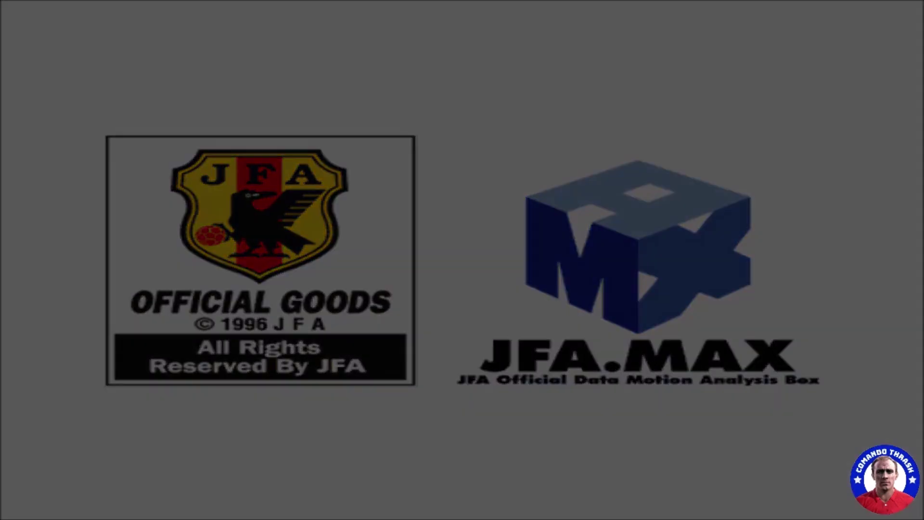
{"action": "key", "text": "Return"}
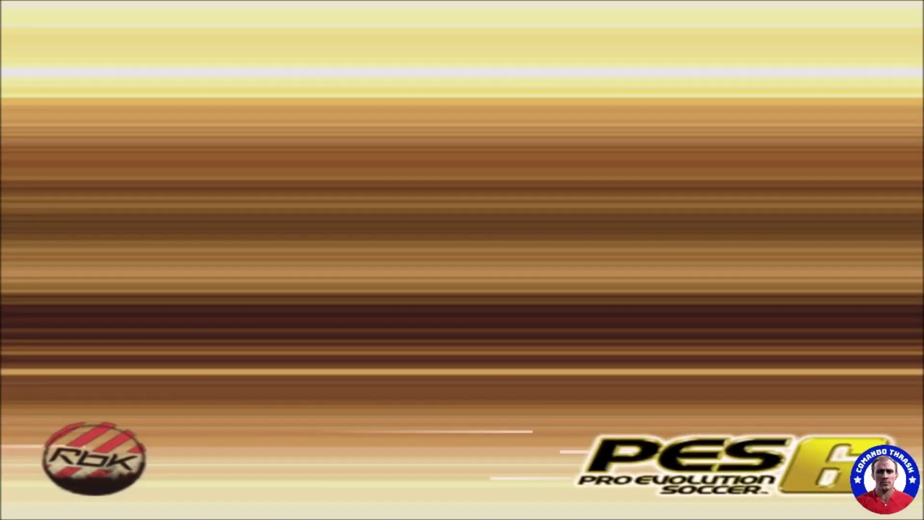
{"action": "key", "text": "Down"}
{"action": "key", "text": "Down"}
{"action": "key", "text": "Down"}
{"action": "key", "text": "Down"}
{"action": "key", "text": "Down"}
{"action": "key", "text": "Return"}
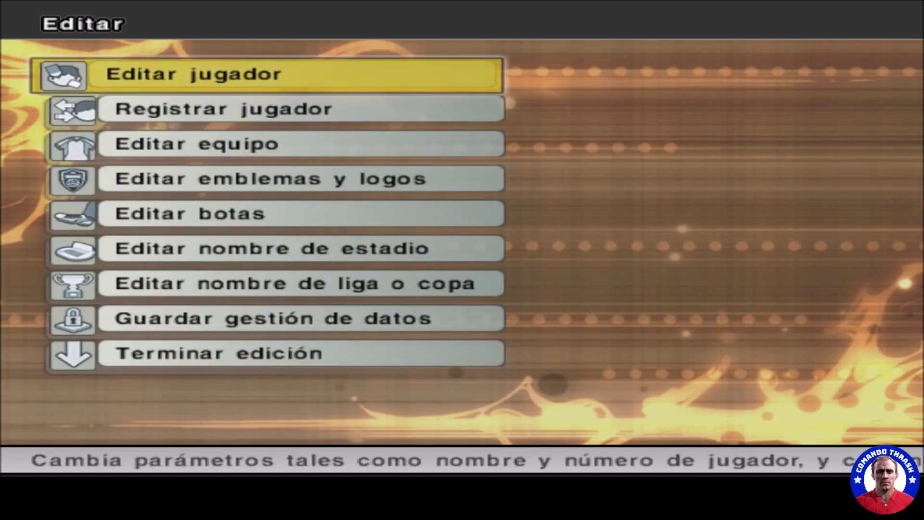
Step: In Editar jugador, check the new face and hair of Vucinic in AS Roma, Serie A TIM
{"action": "key", "text": "Return"}
{"action": "key", "text": "Down"}
{"action": "key", "text": "Down"}
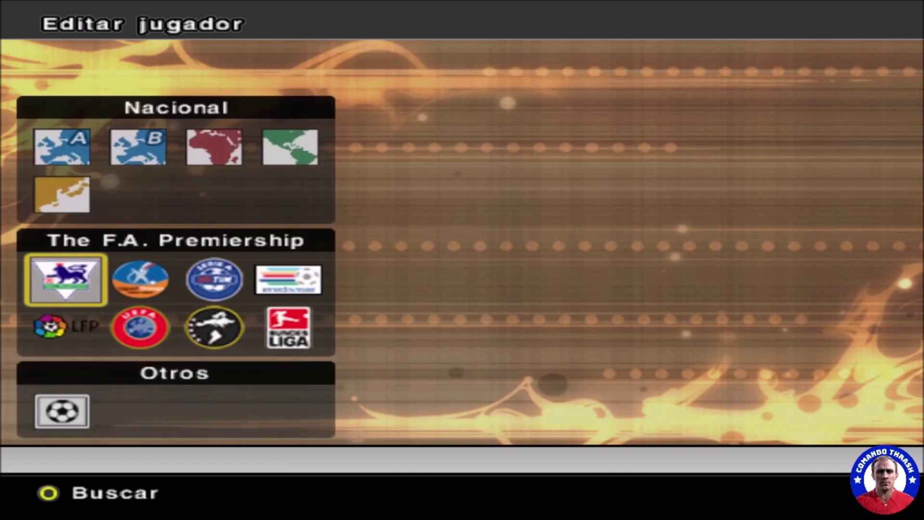
{"action": "key", "text": "Right"}
{"action": "key", "text": "Right"}
{"action": "key", "text": "Return"}
{"action": "key", "text": "Right"}
{"action": "key", "text": "Right"}
{"action": "key", "text": "Right"}
{"action": "key", "text": "Down"}
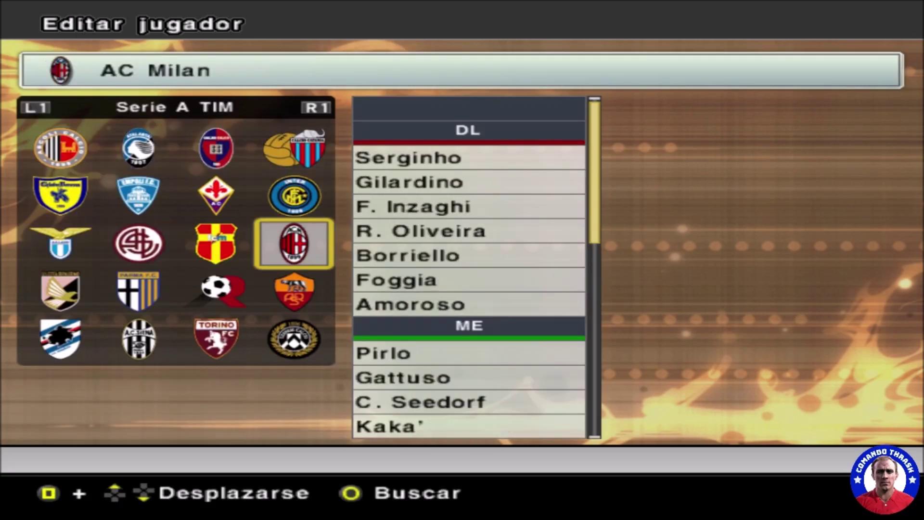
{"action": "key", "text": "Down"}
{"action": "key", "text": "Down"}
{"action": "key", "text": "Return"}
{"action": "key", "text": "Down"}
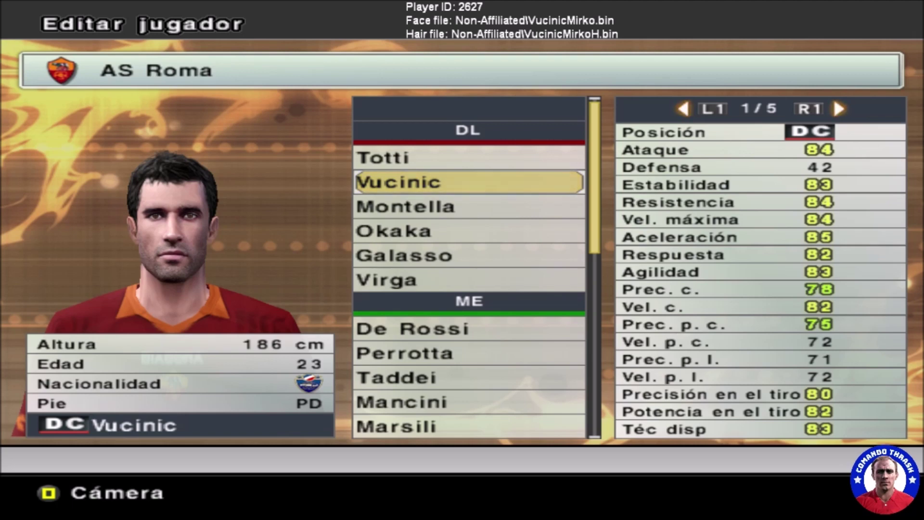
{"action": "key", "text": "Escape"}
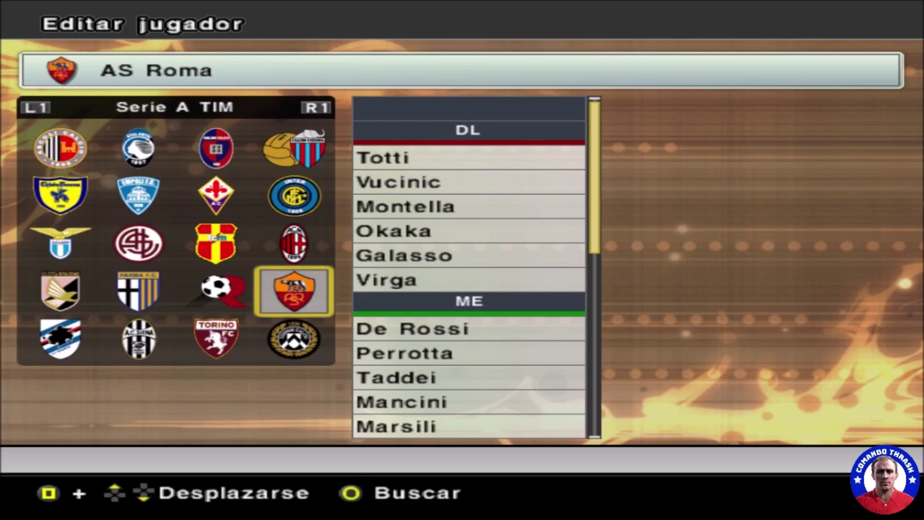
{"action": "key", "text": "Escape"}
Step: Check the new face and hair of Jô in CSKA Moscow under Otros Equipos
{"action": "key", "text": "Right"}
{"action": "key", "text": "Down"}
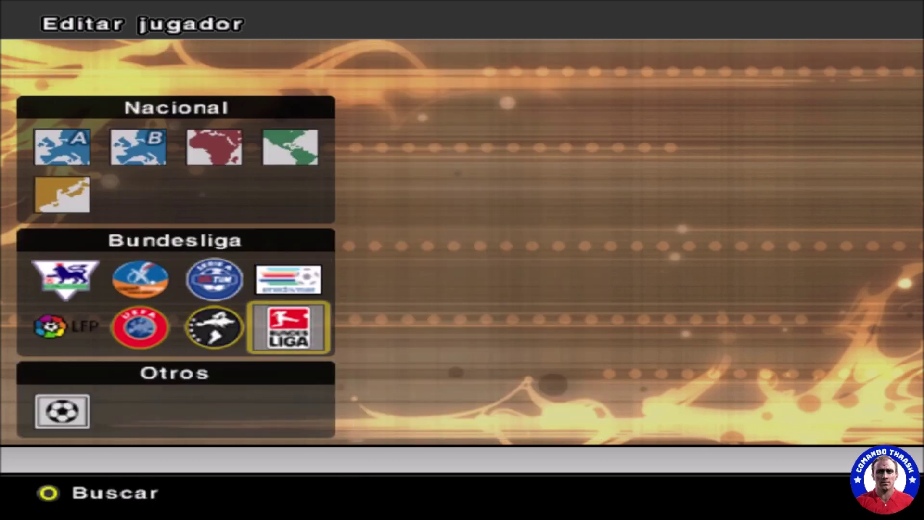
{"action": "key", "text": "Left"}
{"action": "key", "text": "Return"}
{"action": "key", "text": "Right"}
{"action": "key", "text": "Right"}
{"action": "key", "text": "Right"}
{"action": "key", "text": "Return"}
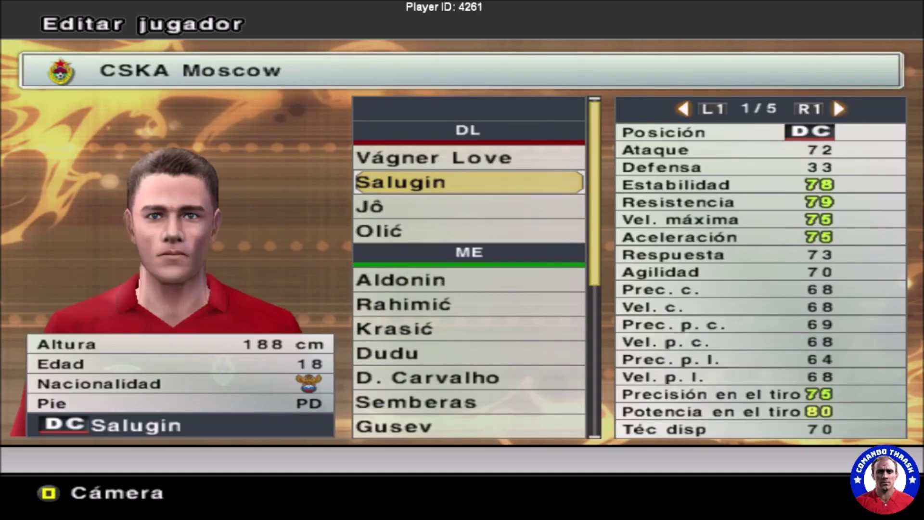
{"action": "key", "text": "Down"}
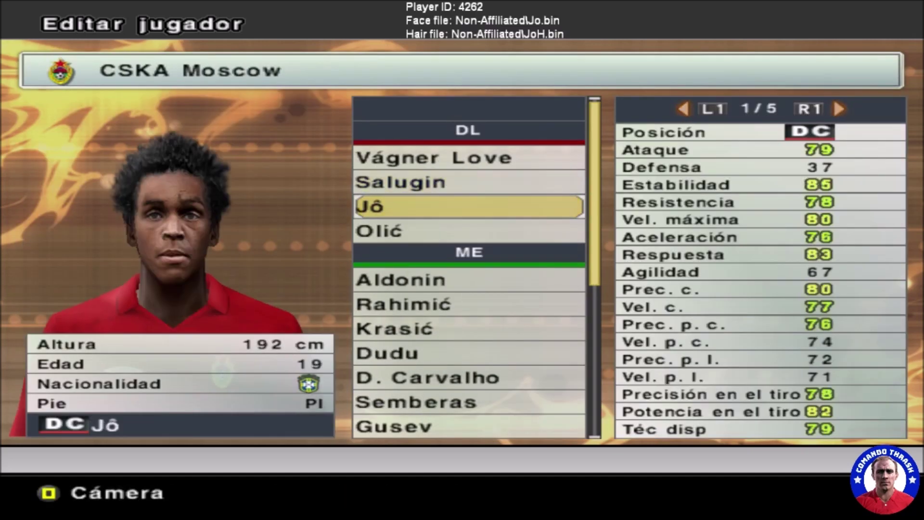
{"action": "key", "text": "Escape"}
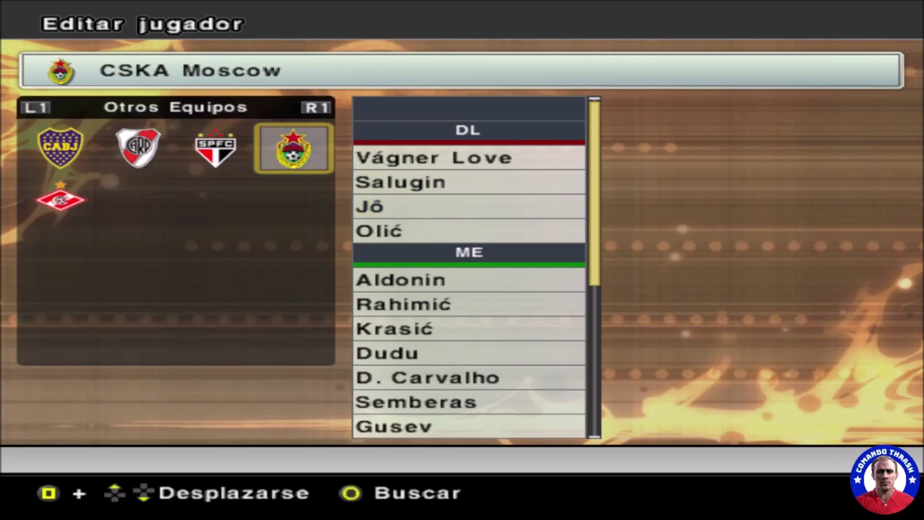
{"action": "key", "text": "Escape"}
Step: Check the new face and hair of goalkeeper Neuer in FC Schalke 04, Bundesliga
{"action": "key", "text": "Right"}
{"action": "key", "text": "Return"}
{"action": "key", "text": "Down"}
{"action": "key", "text": "Down"}
{"action": "key", "text": "Down"}
{"action": "key", "text": "Right"}
{"action": "key", "text": "Return"}
{"action": "key", "text": "Down"}
{"action": "key", "text": "Down"}
{"action": "key", "text": "Down"}
{"action": "key", "text": "Down"}
{"action": "key", "text": "Down"}
{"action": "key", "text": "Down"}
{"action": "key", "text": "Down"}
{"action": "key", "text": "Down"}
{"action": "key", "text": "Down"}
{"action": "key", "text": "Down"}
{"action": "key", "text": "Down"}
{"action": "key", "text": "Down"}
{"action": "key", "text": "Down"}
{"action": "key", "text": "Down"}
{"action": "key", "text": "Down"}
{"action": "key", "text": "Down"}
{"action": "key", "text": "Down"}
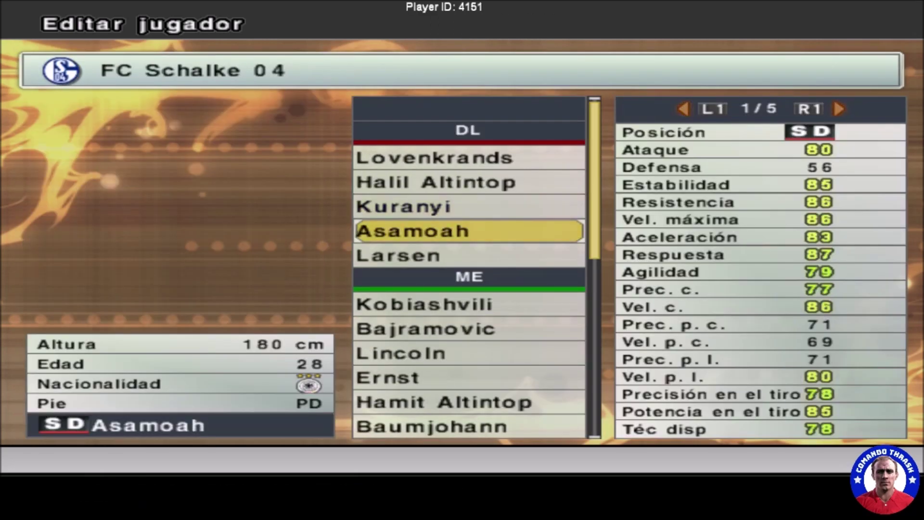
{"action": "key", "text": "Down"}
{"action": "key", "text": "Down"}
{"action": "key", "text": "Down"}
{"action": "key", "text": "Down"}
{"action": "key", "text": "Down"}
{"action": "key", "text": "Down"}
{"action": "key", "text": "Up"}
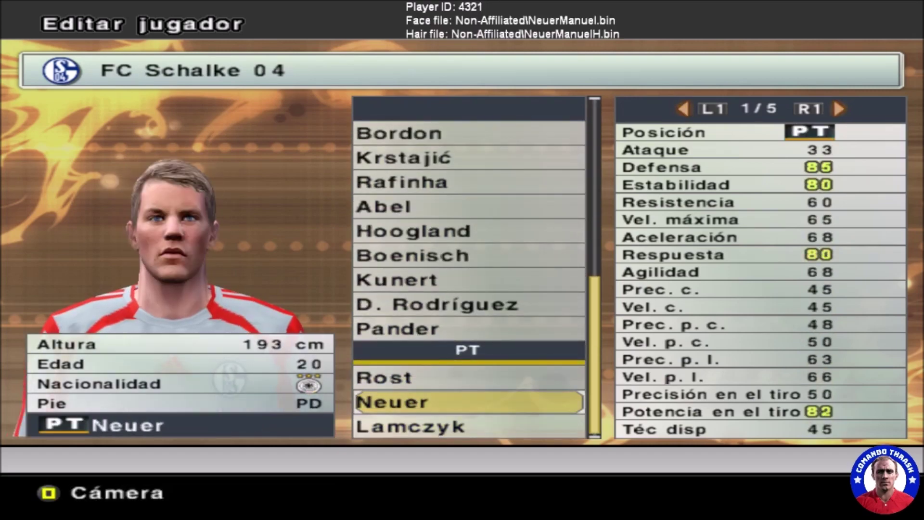
{"action": "key", "text": "Escape"}
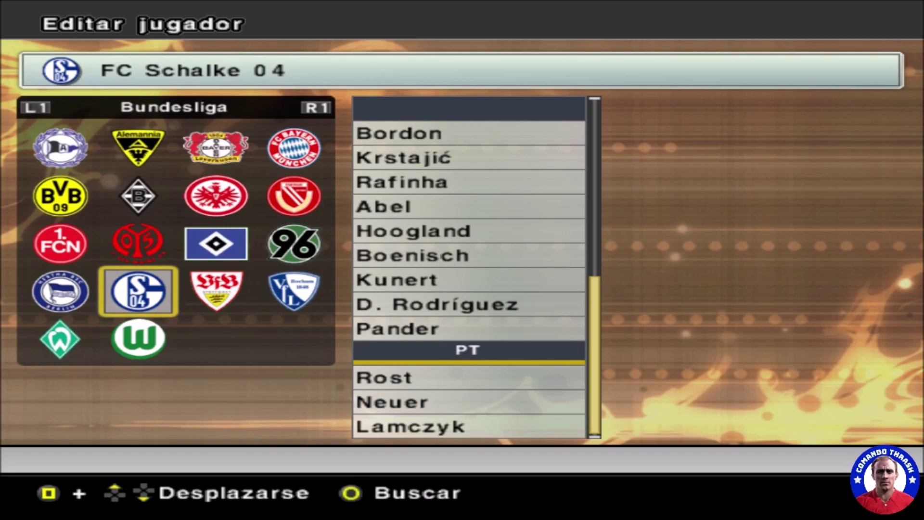
{"action": "key", "text": "Escape"}
Step: Check the new face and hair of defender Huth in the Germany national team
{"action": "key", "text": "Up"}
{"action": "key", "text": "Up"}
{"action": "key", "text": "Left"}
{"action": "key", "text": "Left"}
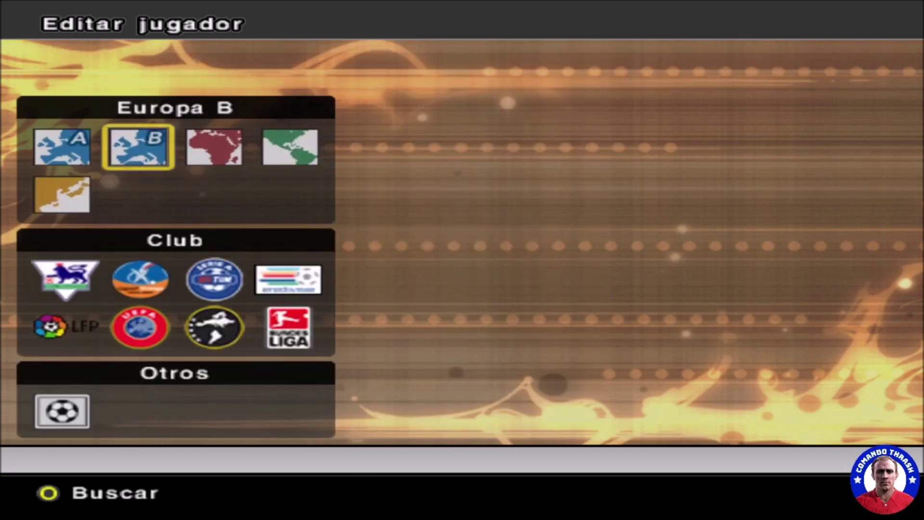
{"action": "key", "text": "Left"}
{"action": "key", "text": "Return"}
{"action": "key", "text": "Down"}
{"action": "key", "text": "Down"}
{"action": "key", "text": "Right"}
{"action": "key", "text": "Return"}
{"action": "key", "text": "Up"}
{"action": "key", "text": "Up"}
{"action": "key", "text": "Up"}
{"action": "key", "text": "Up"}
{"action": "key", "text": "Up"}
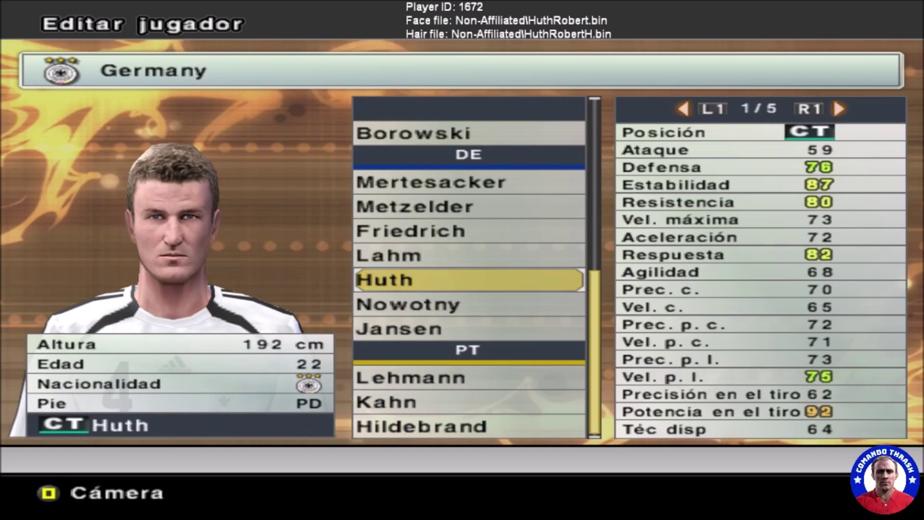
{"action": "key", "text": "Escape"}
{"action": "key", "text": "Escape"}
Step: Check the new face and hair of midfielder Arango in RCD Mallorca, LFP
{"action": "key", "text": "Down"}
{"action": "key", "text": "Down"}
{"action": "key", "text": "Down"}
{"action": "key", "text": "Return"}
{"action": "key", "text": "Down"}
{"action": "key", "text": "Down"}
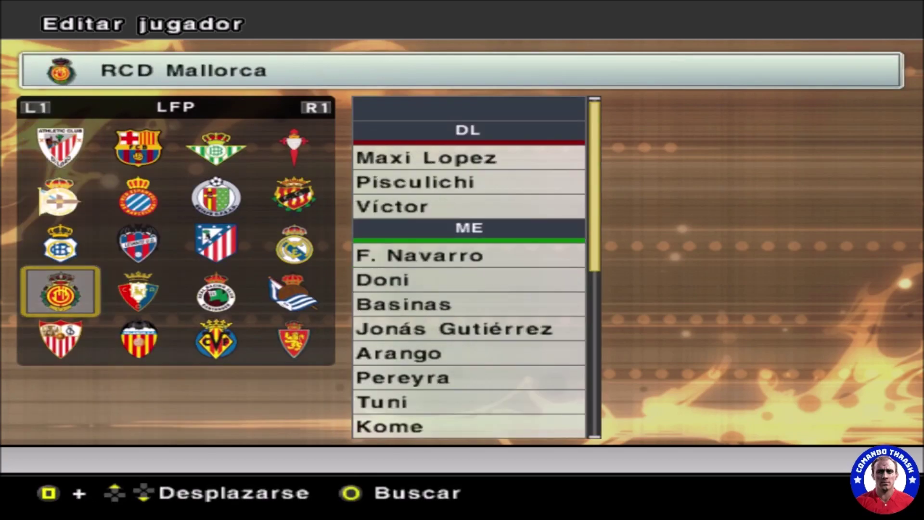
{"action": "key", "text": "Return"}
{"action": "key", "text": "Up"}
{"action": "key", "text": "Up"}
{"action": "key", "text": "Up"}
{"action": "key", "text": "Up"}
{"action": "key", "text": "Up"}
{"action": "key", "text": "Up"}
{"action": "key", "text": "Down"}
{"action": "key", "text": "Down"}
{"action": "key", "text": "Down"}
{"action": "key", "text": "Down"}
{"action": "key", "text": "Down"}
{"action": "key", "text": "Down"}
{"action": "key", "text": "Down"}
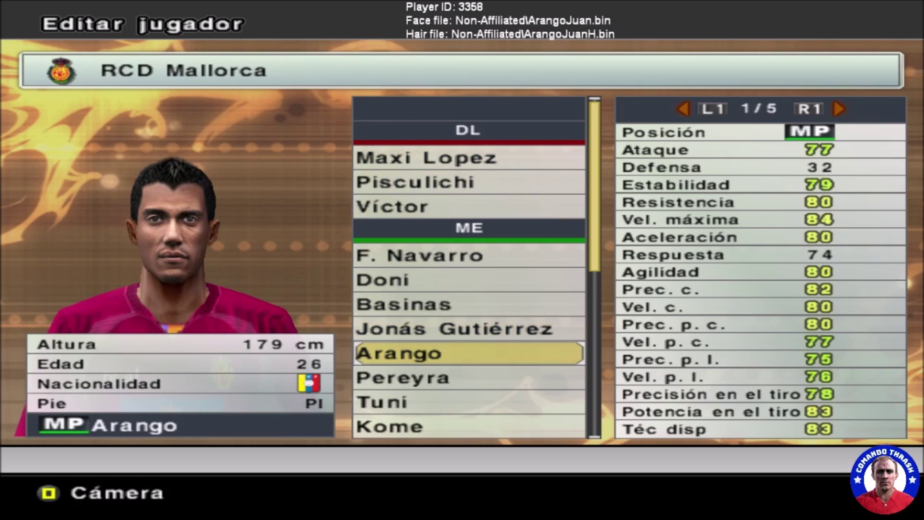